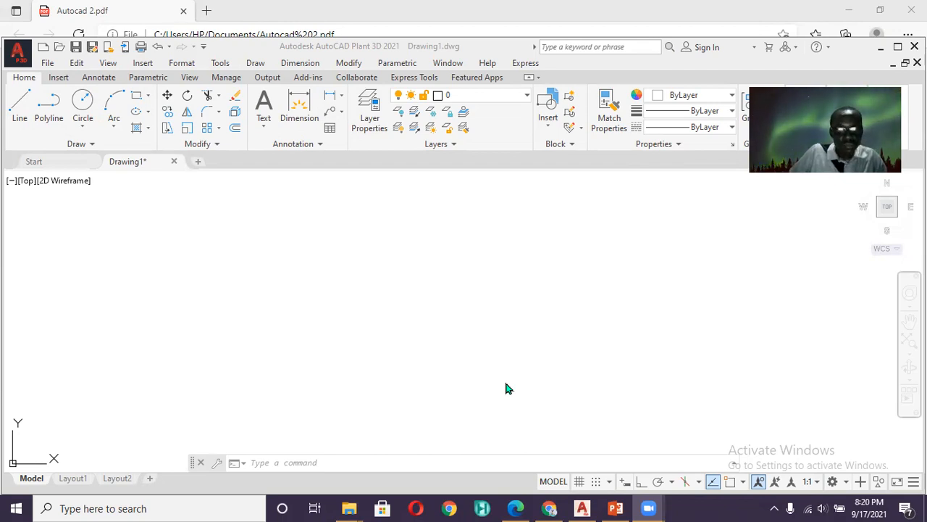
# Step: Set the drawing units to a length precision of 0 and a Unitless insertion scale, accepting the lighting warning
pyautogui.click(300, 459)
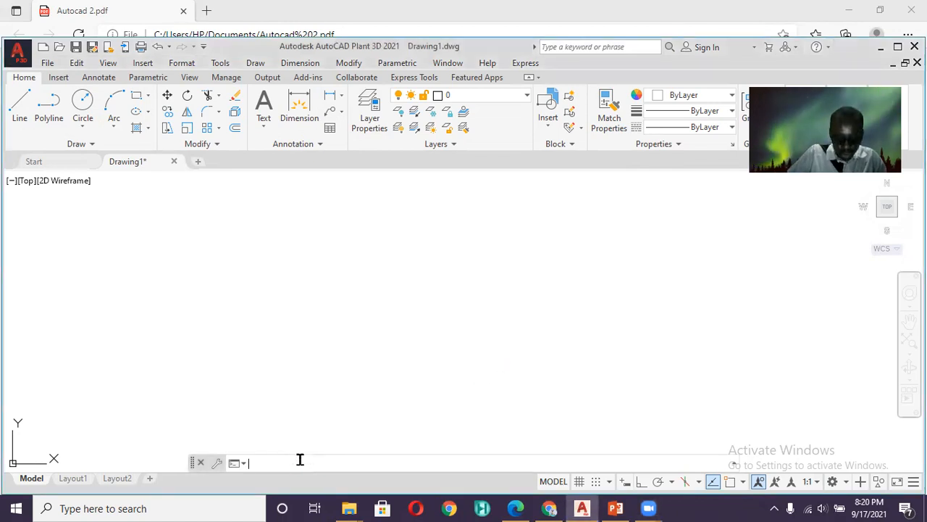
pyautogui.write('u')
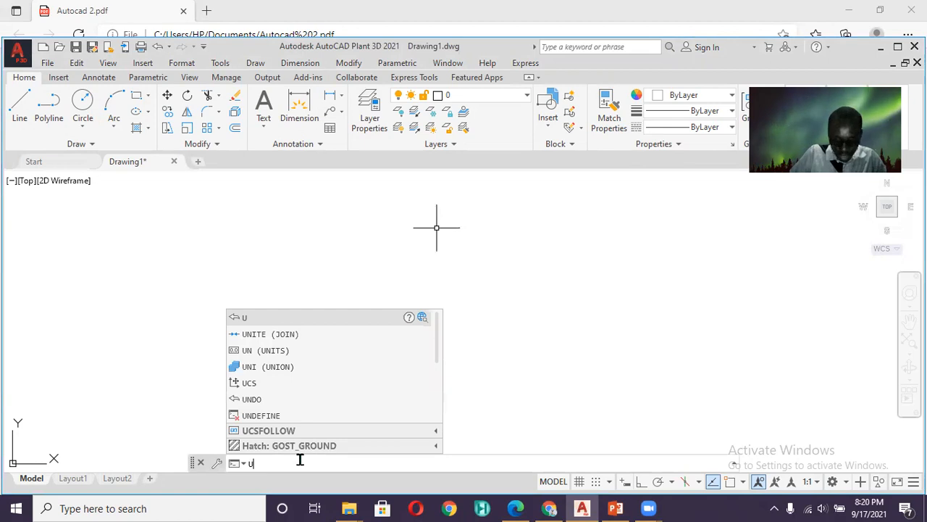
pyautogui.write('n')
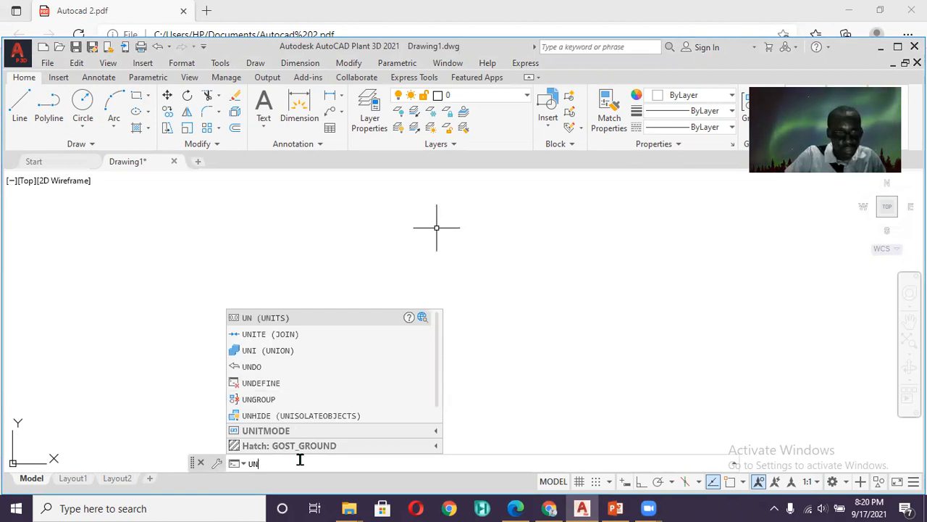
pyautogui.click(299, 316)
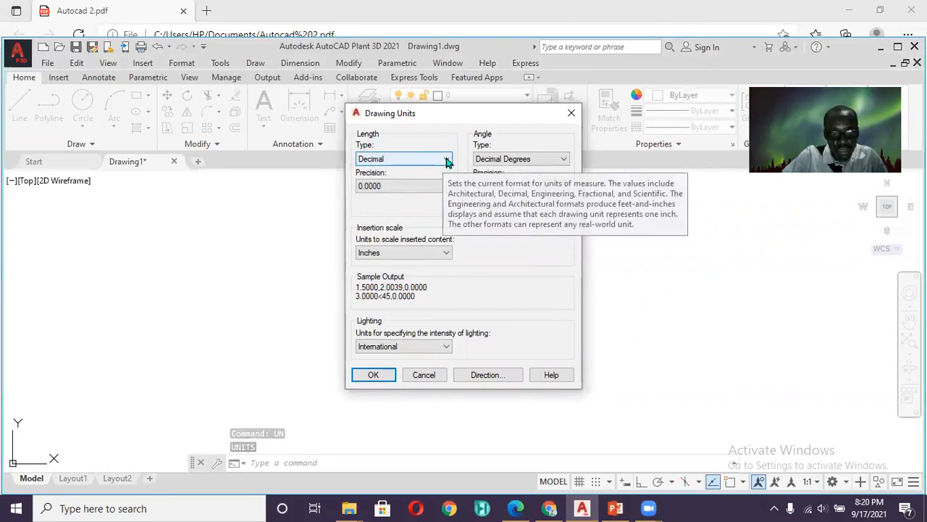
pyautogui.click(443, 186)
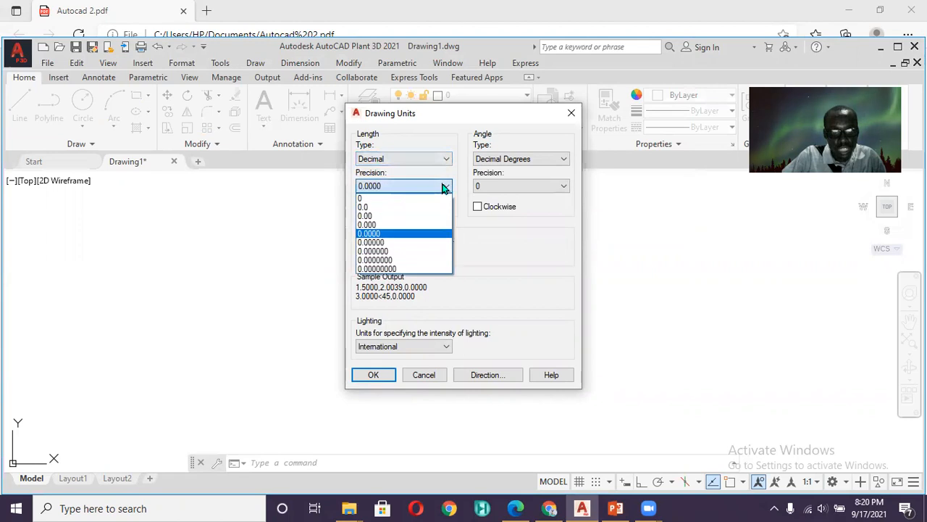
pyautogui.click(396, 197)
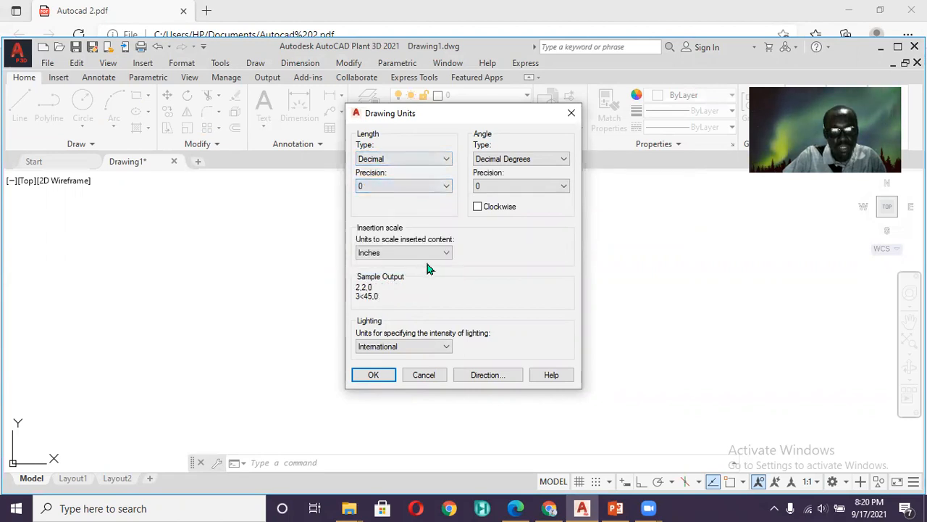
pyautogui.click(444, 253)
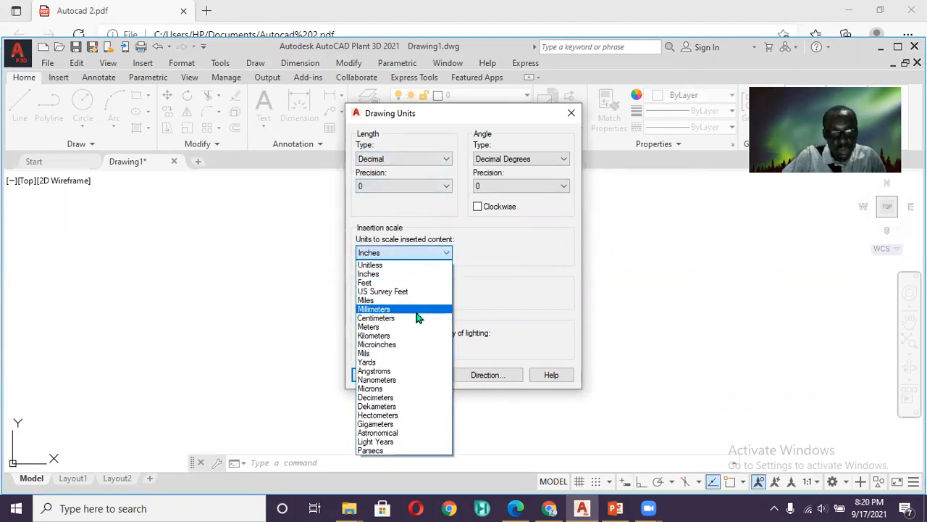
pyautogui.click(386, 265)
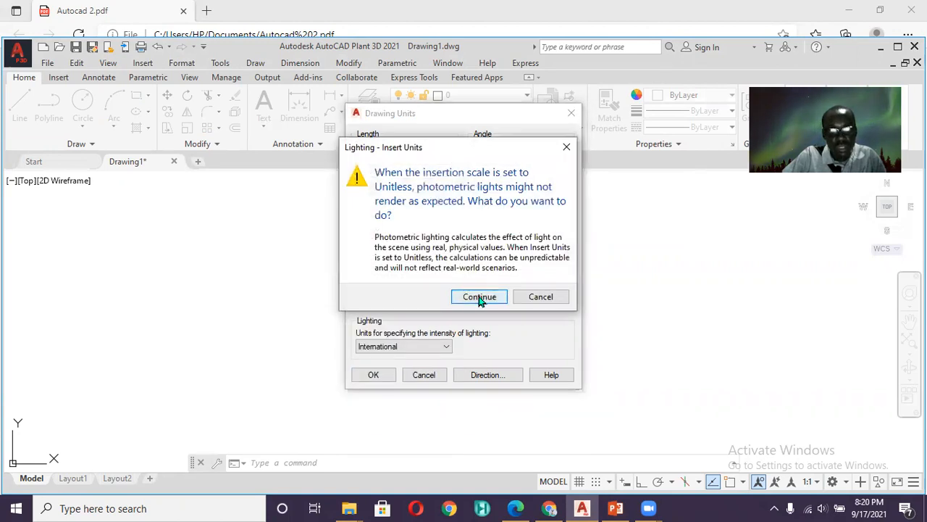
pyautogui.click(479, 298)
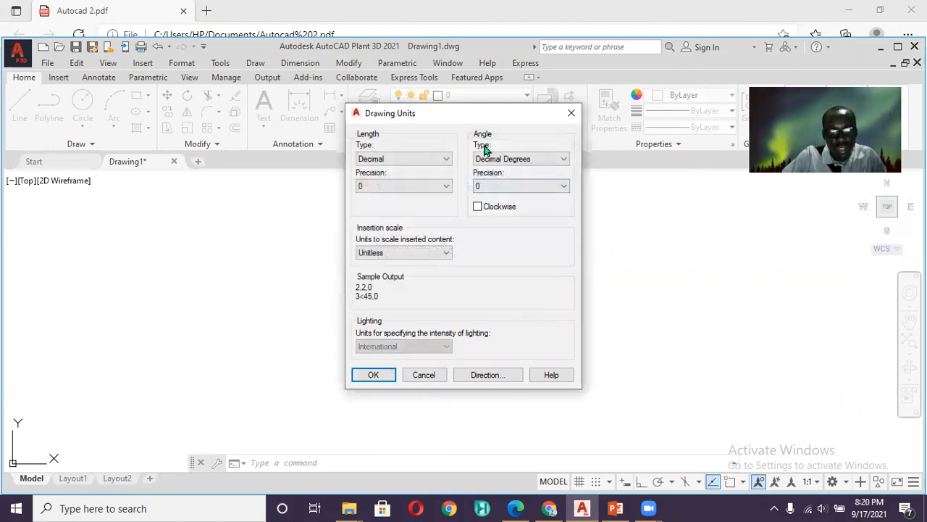
pyautogui.click(376, 374)
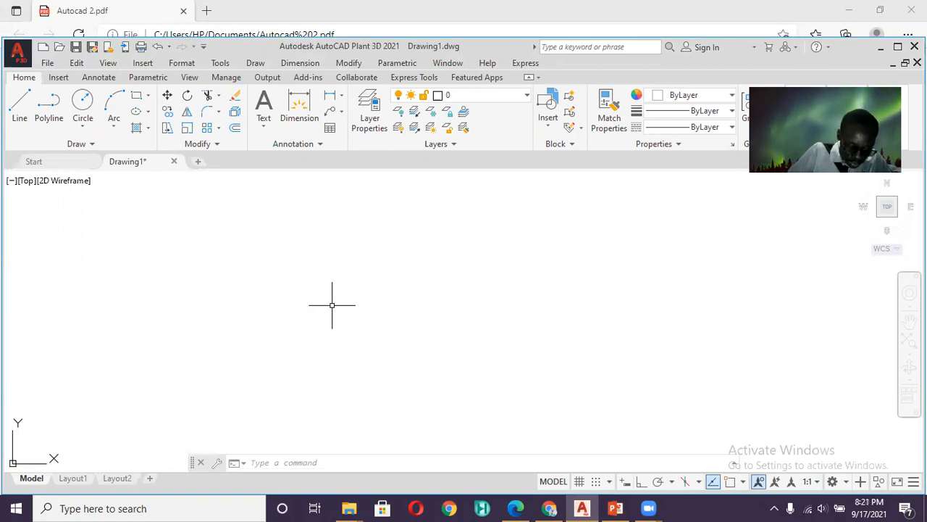
# Step: Set the model space limits from the default lower-left corner 0,0 to the upper-right corner 150,100
pyautogui.write('lim')
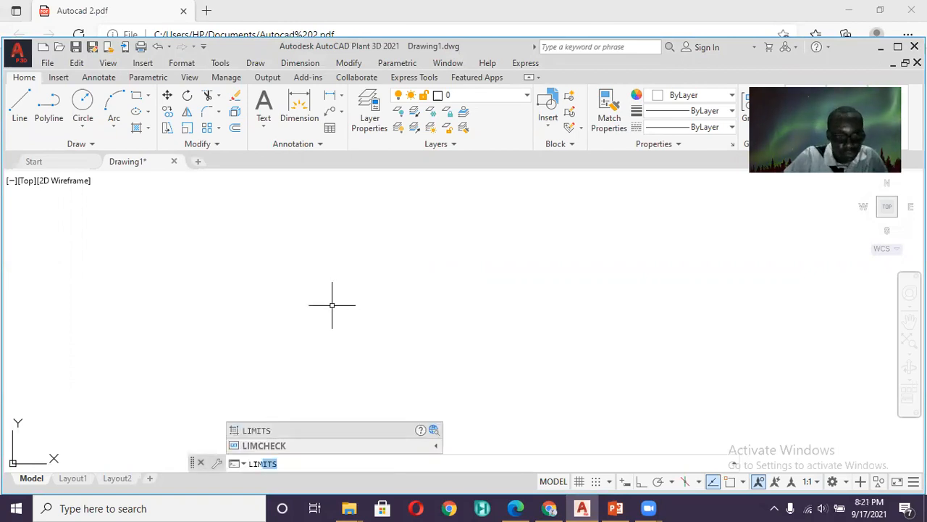
pyautogui.click(251, 430)
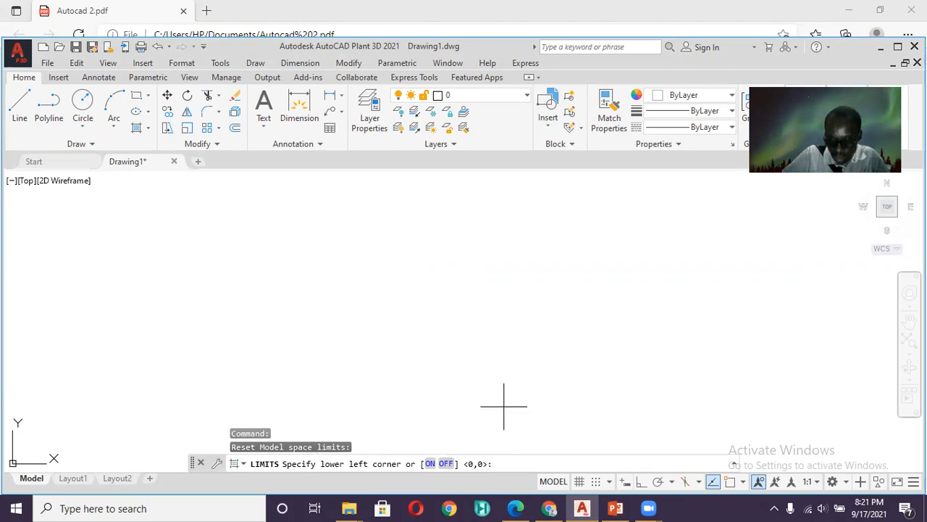
pyautogui.press('Return')
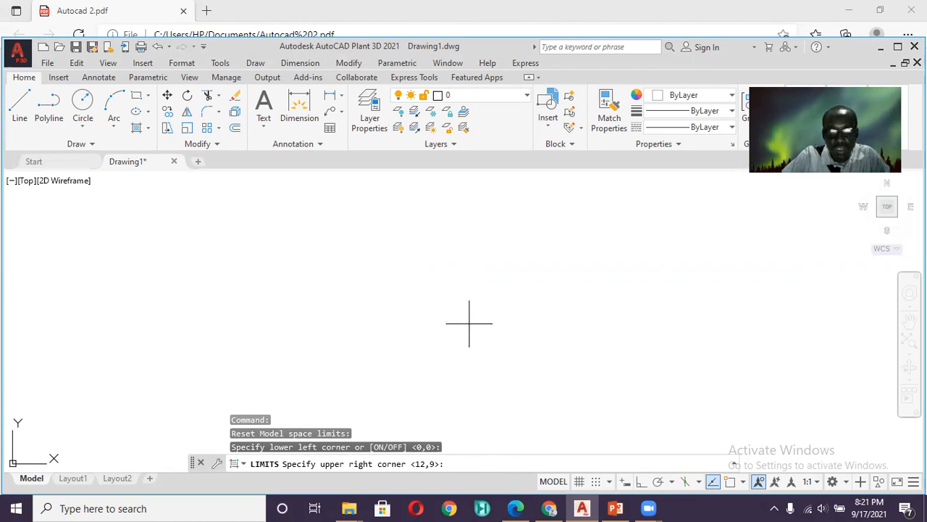
pyautogui.write('150')
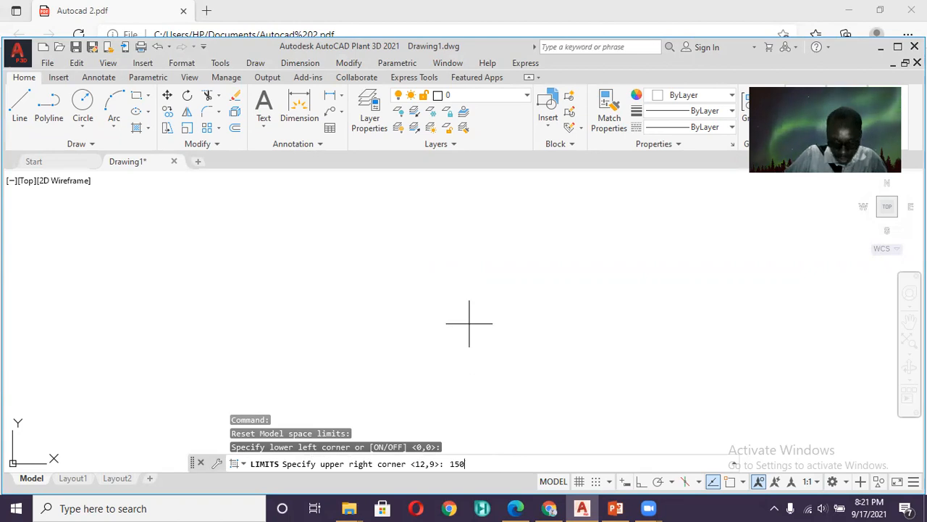
pyautogui.write(',100')
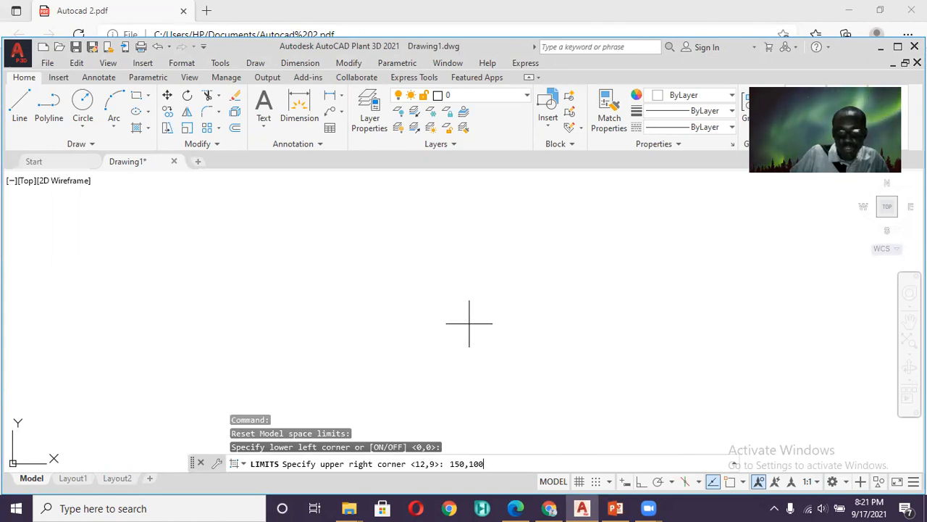
pyautogui.press('Return')
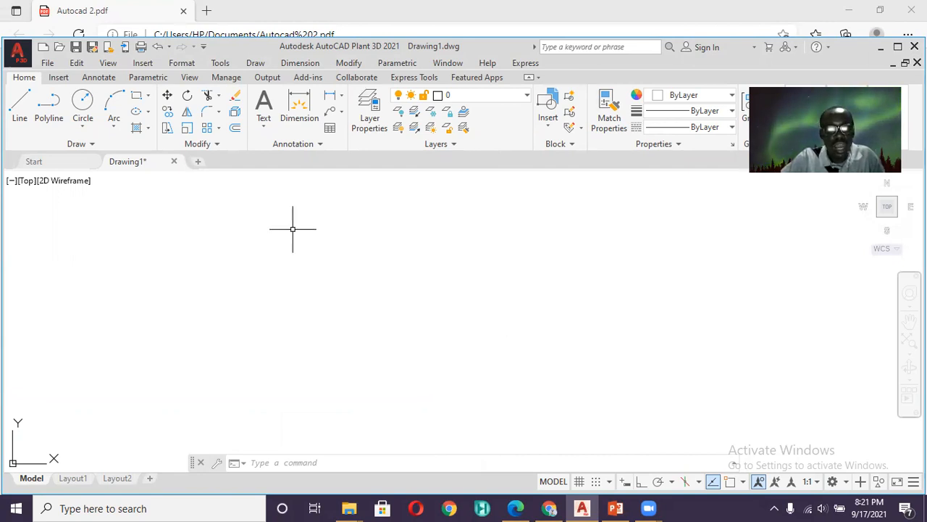
# Step: Draw a rectangle along the drawing limits from corner 0,0 to corner 150,100
pyautogui.click(136, 98)
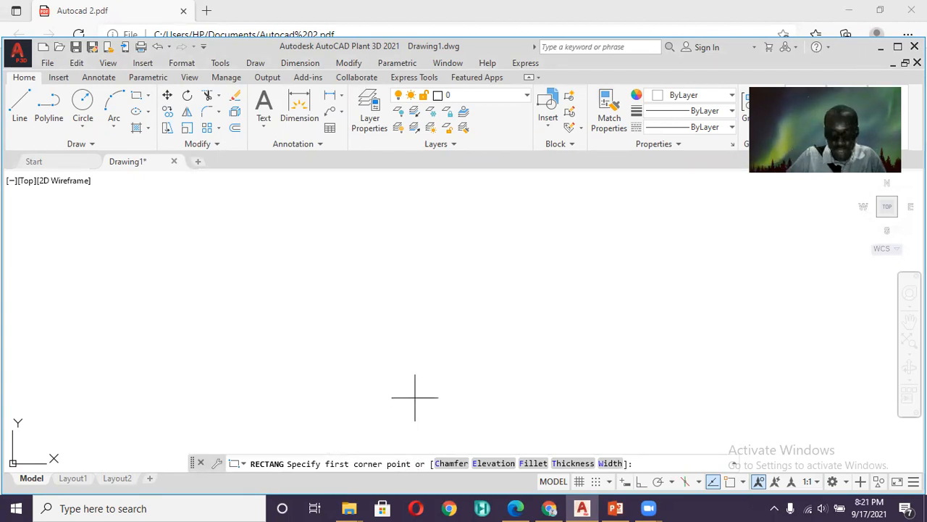
pyautogui.write('0')
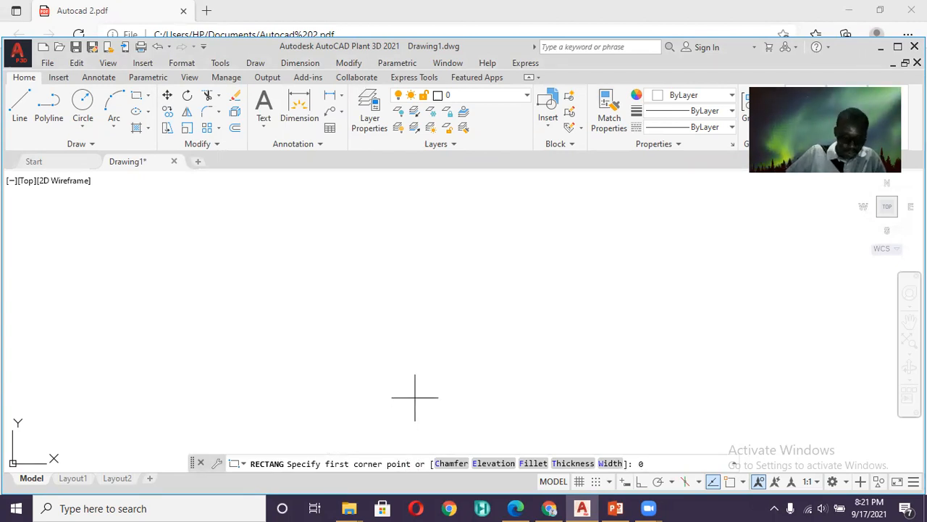
pyautogui.write(',0')
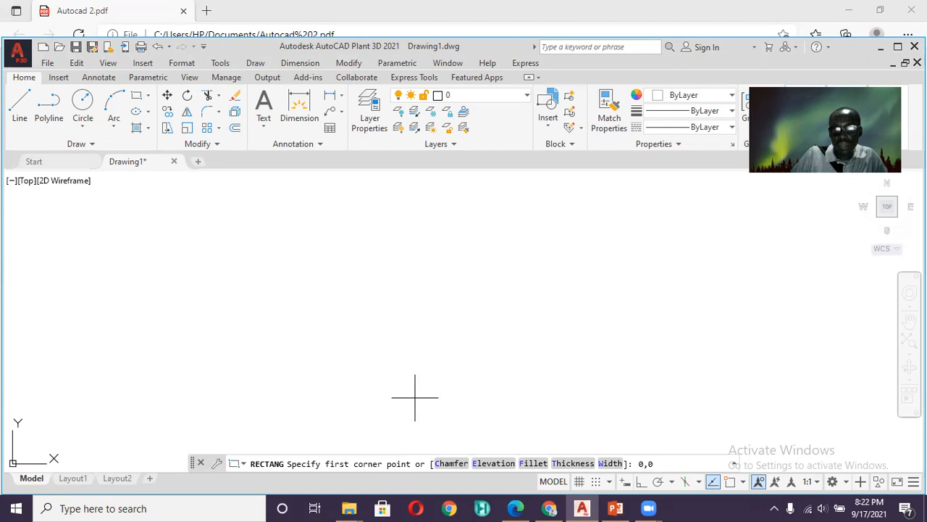
pyautogui.press('Return')
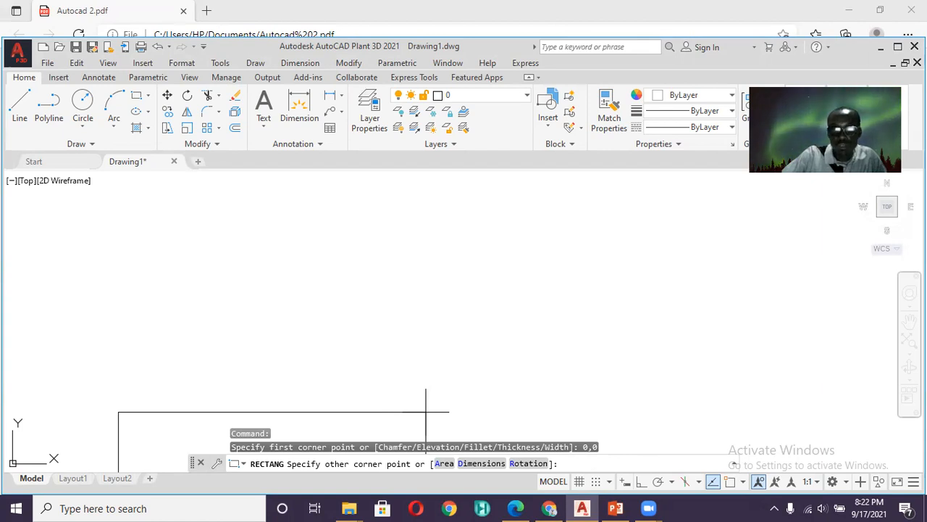
pyautogui.write('150')
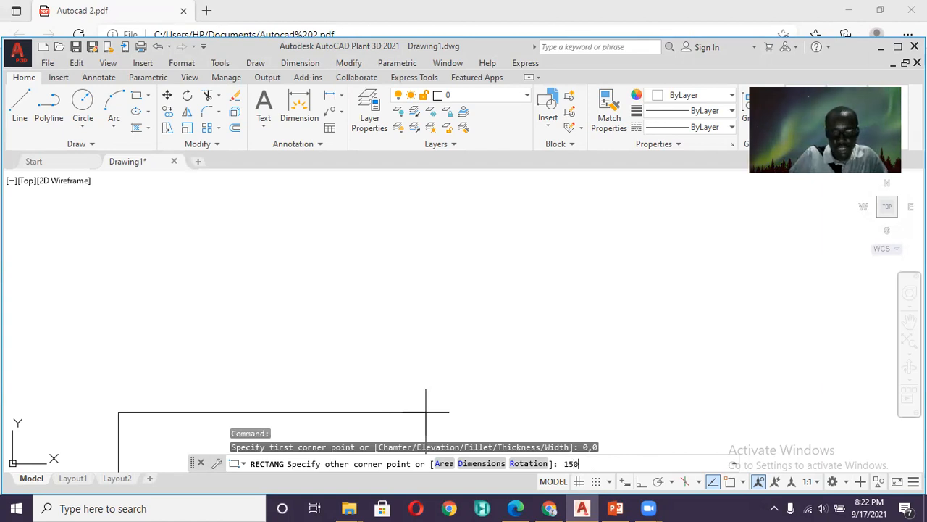
pyautogui.write(',100')
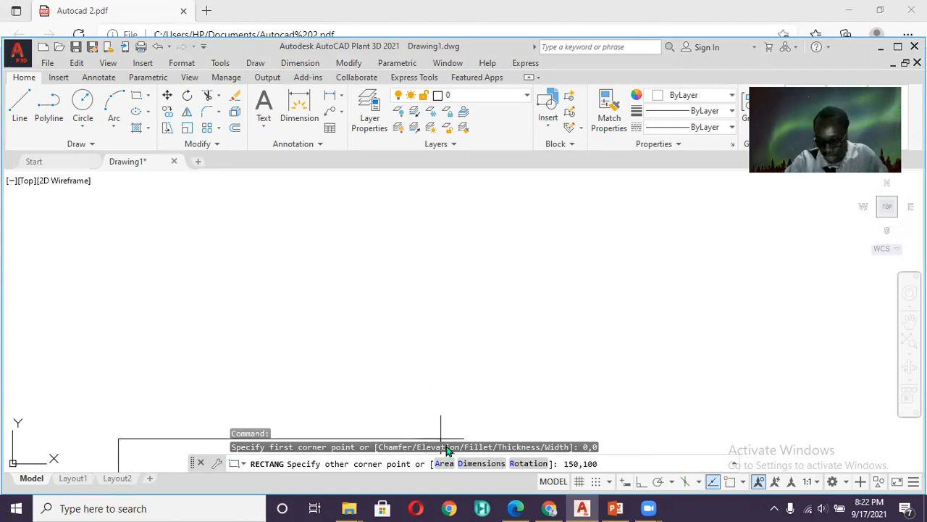
pyautogui.press('Return')
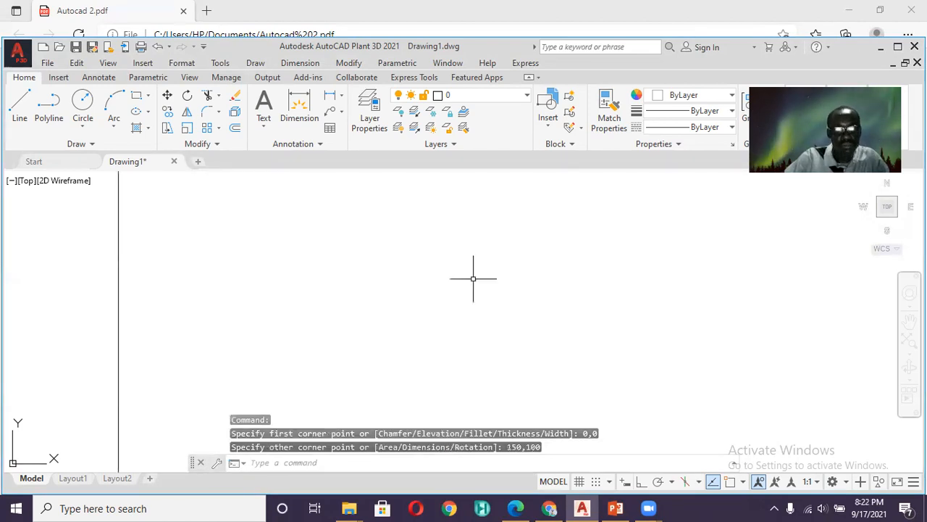
# Step: Bring the whole rectangle into view and examine its outline
pyautogui.scroll(-2, 473, 278)
pyautogui.scroll(-3, 420, 321)
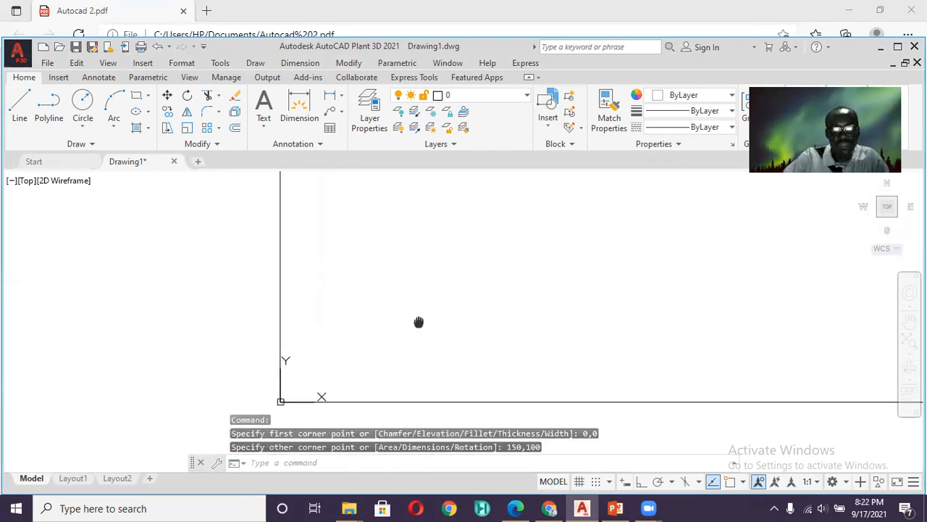
pyautogui.moveTo(411, 306); pyautogui.dragTo(379, 345, button='middle')
pyautogui.scroll(2, 379, 334)
pyautogui.scroll(-2, 379, 334)
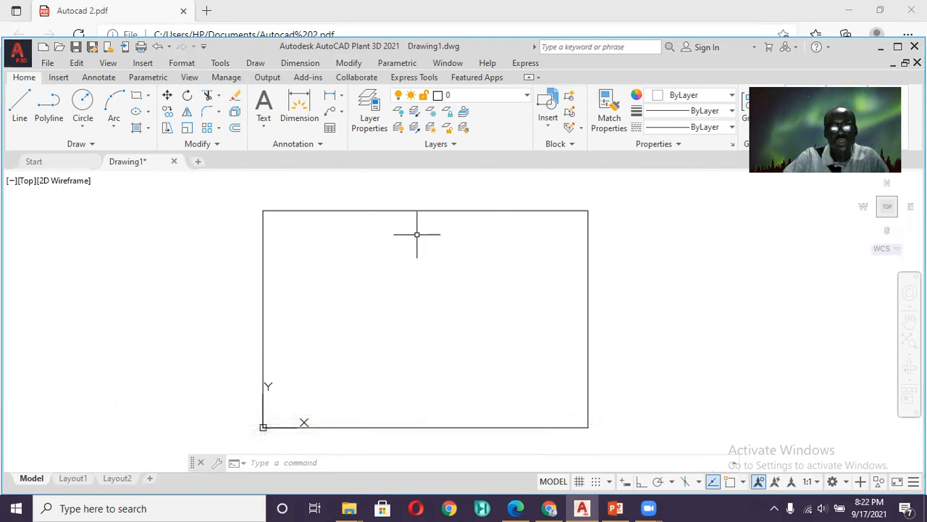
pyautogui.scroll(2, 401, 237)
pyautogui.scroll(-2, 402, 237)
pyautogui.moveTo(401, 237); pyautogui.dragTo(397, 232, button='middle')
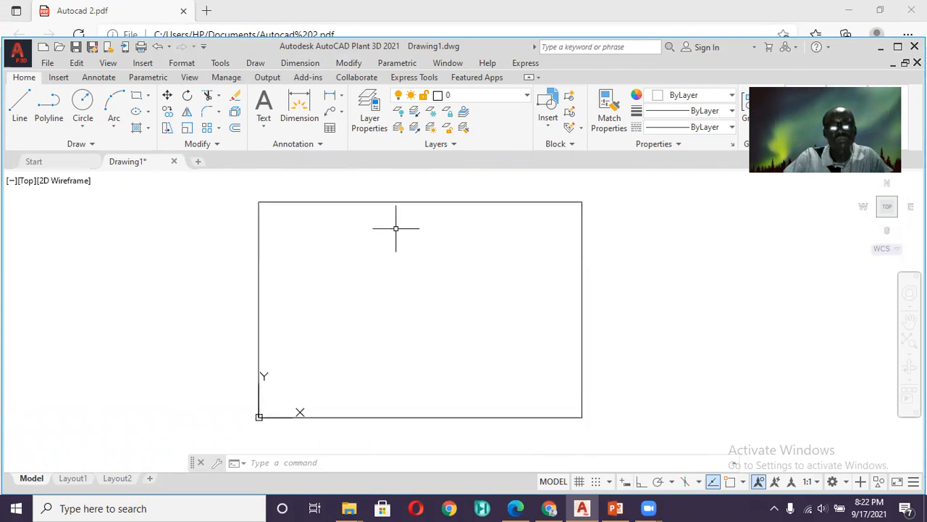
# Step: Draw a single, roughly horizontal line inside the rectangle, just below its upper edge, spanning most of its width
pyautogui.scroll(2, 395, 228)
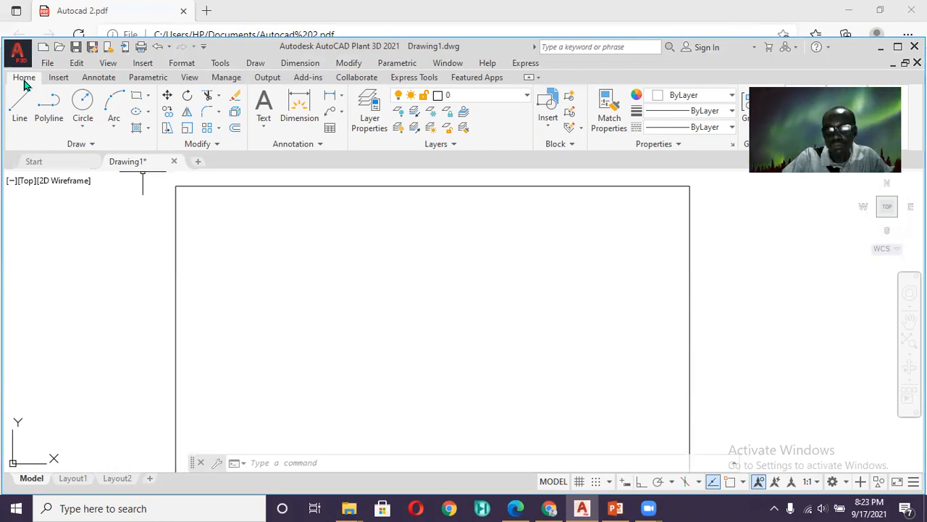
pyautogui.click(58, 78)
pyautogui.click(93, 78)
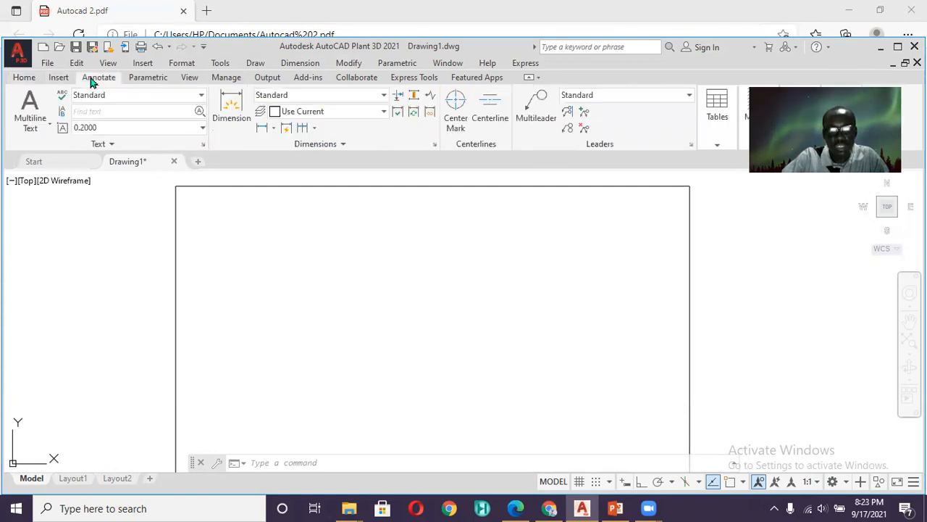
pyautogui.click(24, 79)
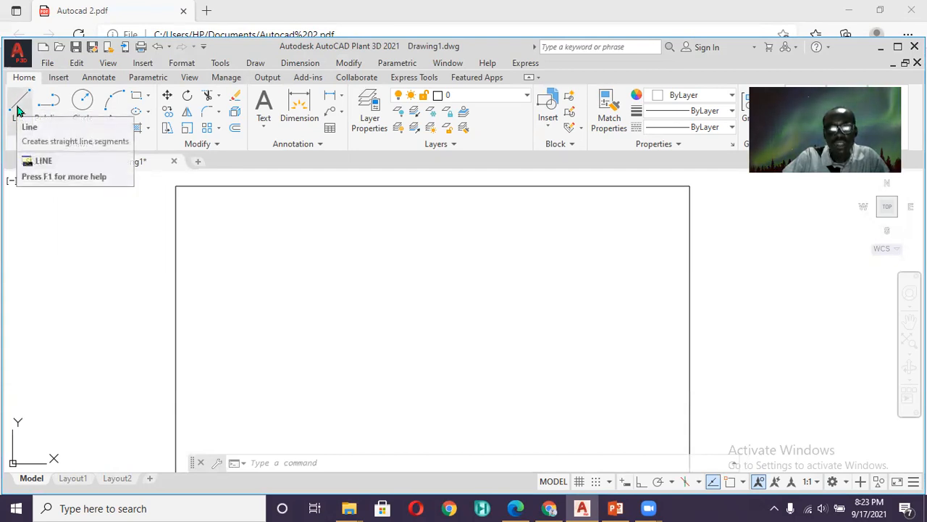
pyautogui.click(18, 109)
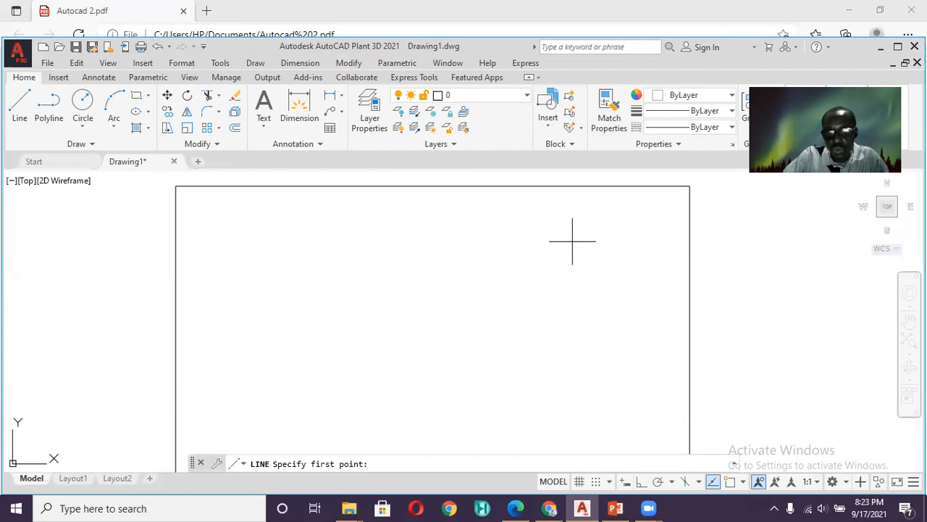
pyautogui.click(226, 214)
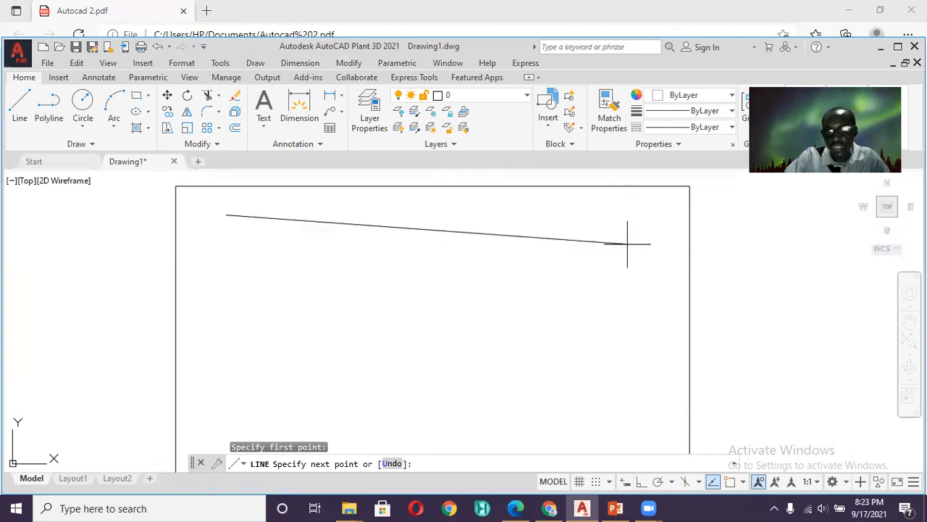
pyautogui.click(597, 214)
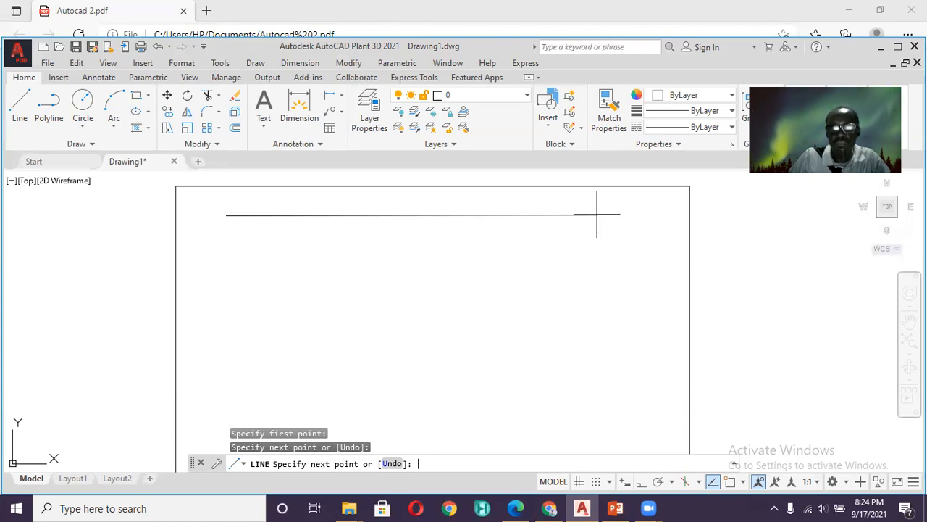
pyautogui.press('Return')
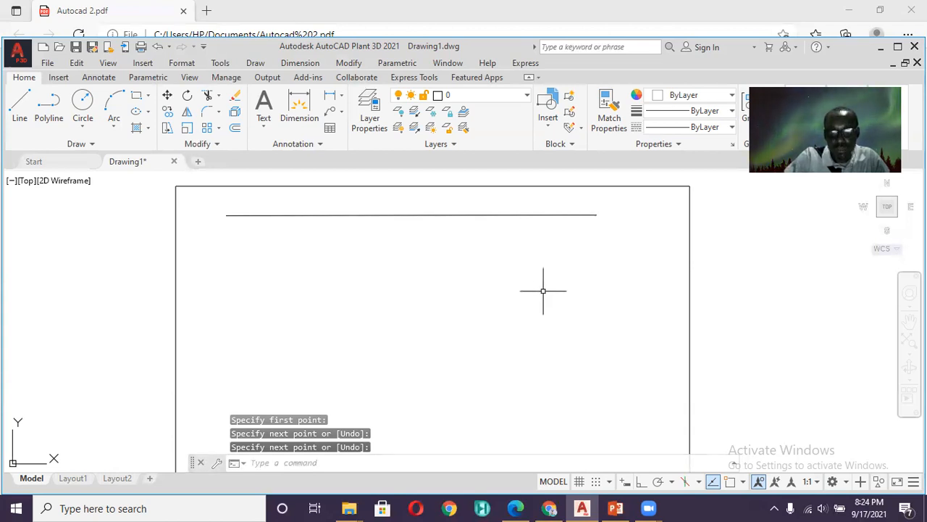
pyautogui.scroll(2, 441, 209)
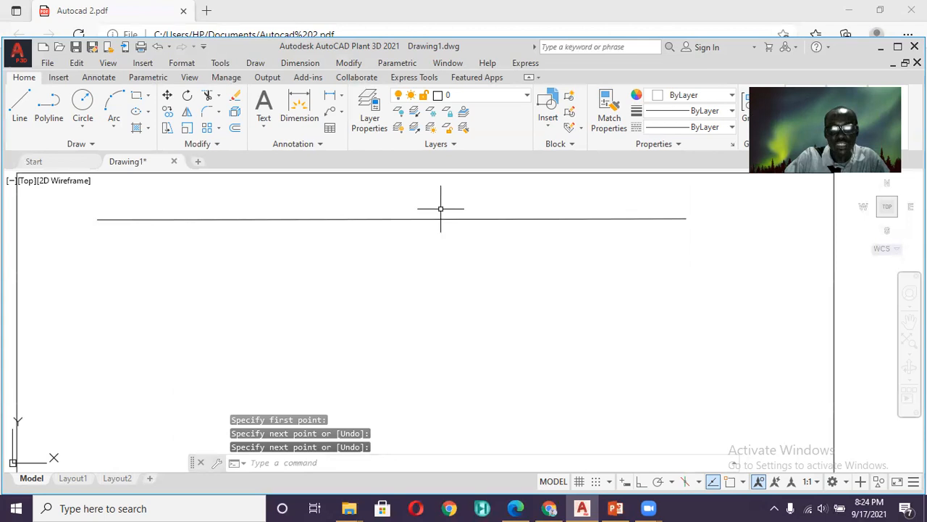
pyautogui.scroll(-2, 440, 209)
pyautogui.scroll(2, 441, 209)
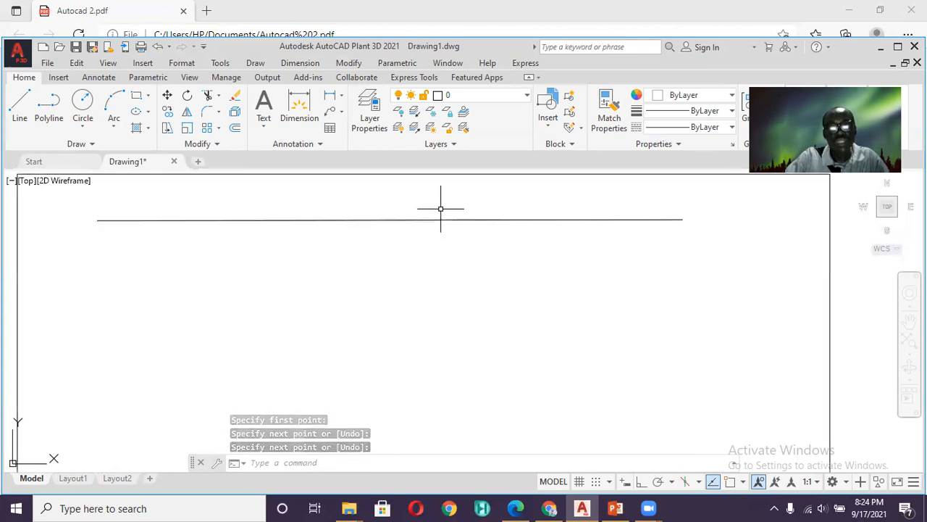
# Step: Examine the rectangle and the line inside it at close and distant zoom levels
pyautogui.scroll(1, 441, 209)
pyautogui.scroll(1, 441, 208)
pyautogui.scroll(2, 440, 209)
pyautogui.scroll(-3, 440, 208)
pyautogui.scroll(-4, 439, 209)
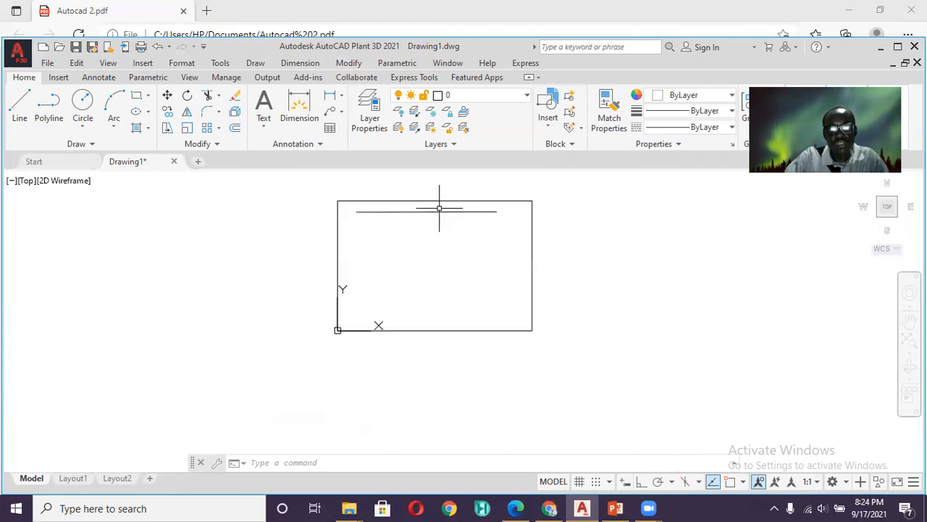
pyautogui.scroll(-2, 439, 208)
pyautogui.scroll(6, 439, 209)
pyautogui.scroll(2, 438, 207)
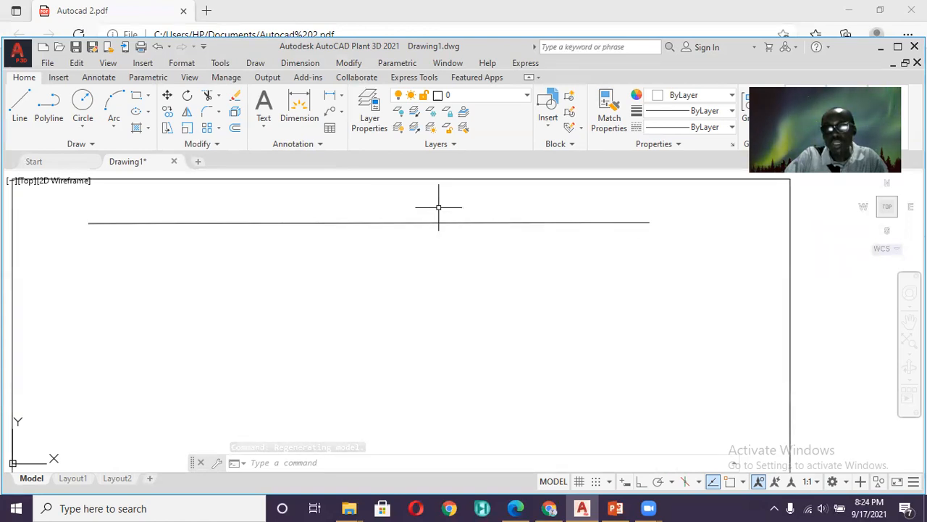
pyautogui.scroll(4, 439, 207)
pyautogui.scroll(-5, 438, 207)
pyautogui.scroll(-2, 437, 208)
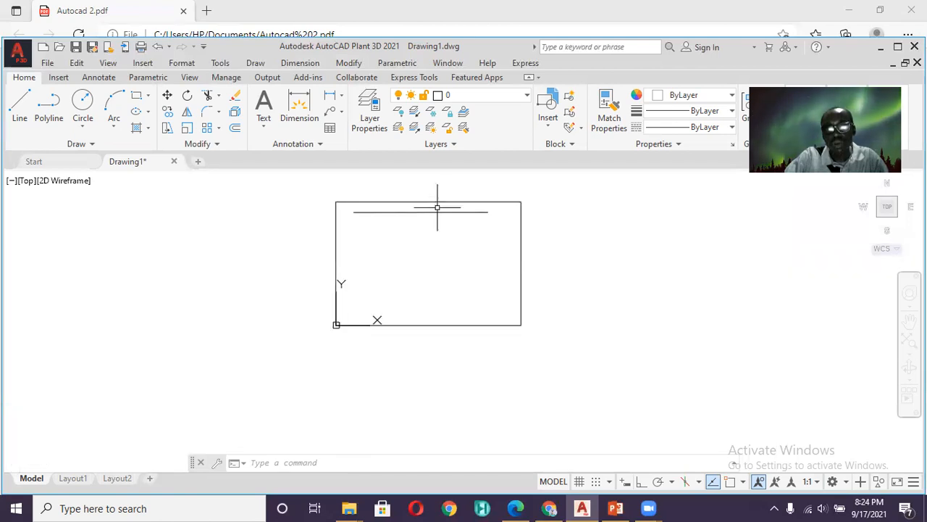
pyautogui.scroll(-2, 438, 208)
pyautogui.scroll(8, 438, 208)
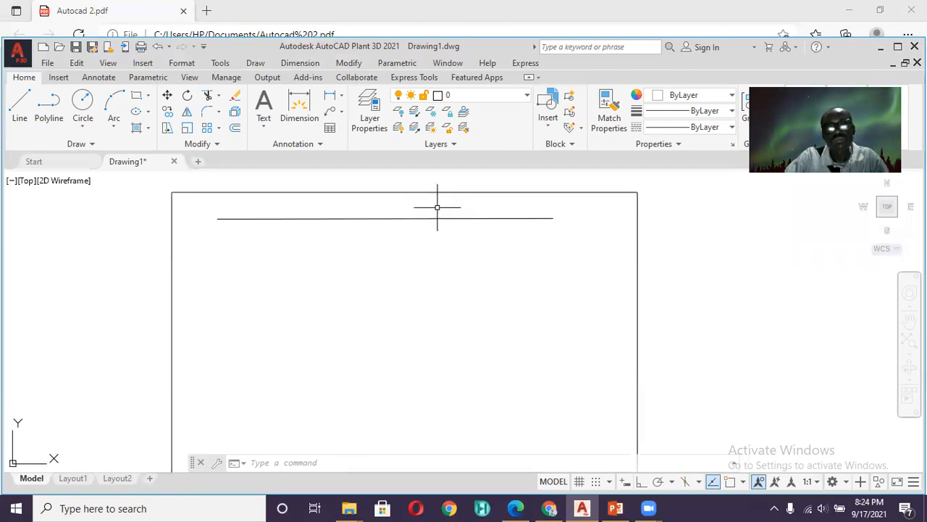
# Step: Draw a zigzag chain of four connected line segments at freely picked points below the existing line inside the rectangle
pyautogui.moveTo(431, 278)
pyautogui.mouseDown(button='middle')
pyautogui.moveTo(439, 258)
pyautogui.moveTo(447, 268)
pyautogui.mouseUp(button='middle')
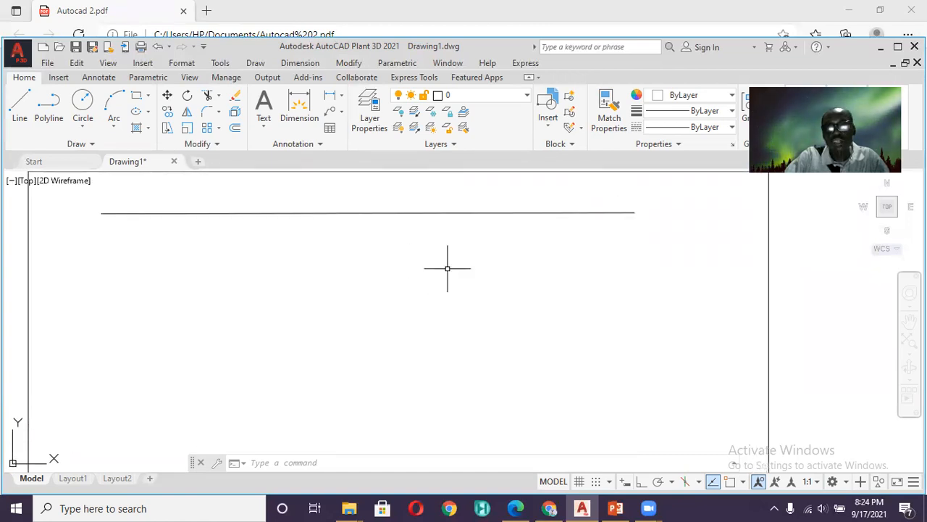
pyautogui.click(19, 109)
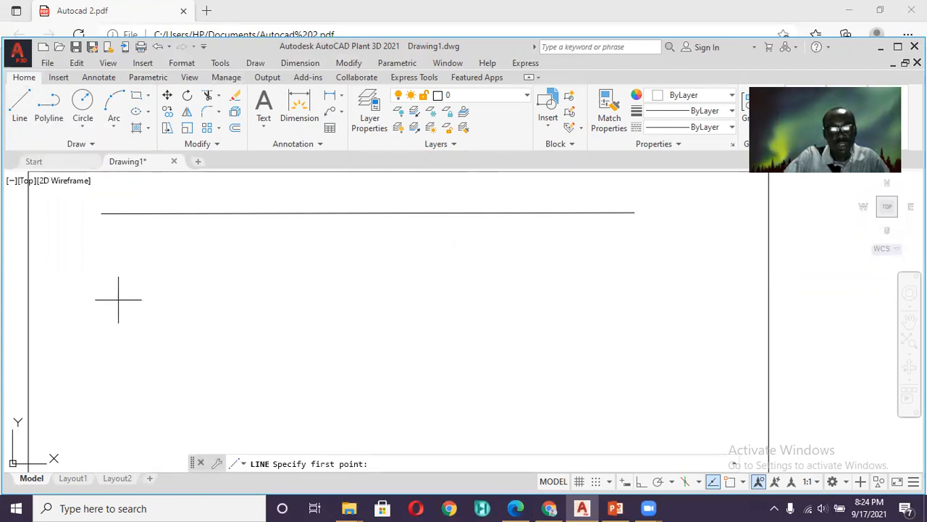
pyautogui.click(115, 275)
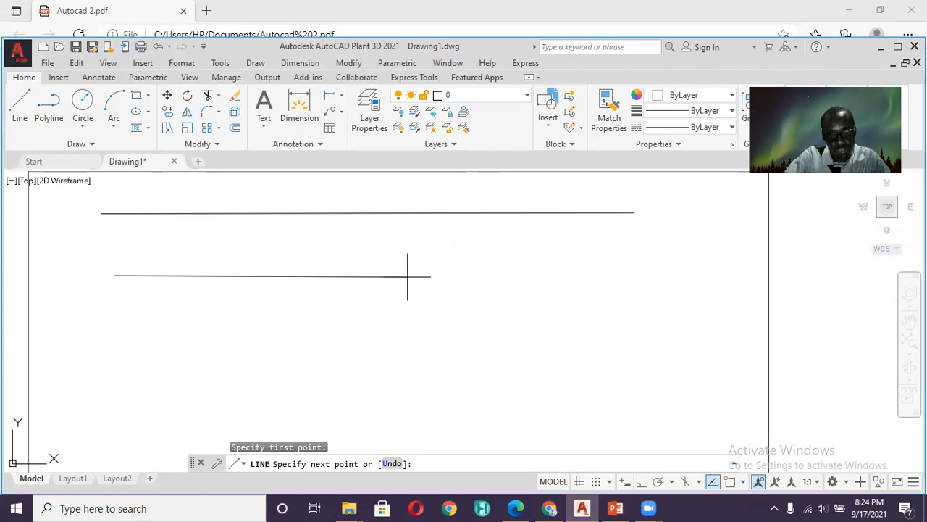
pyautogui.click(219, 391)
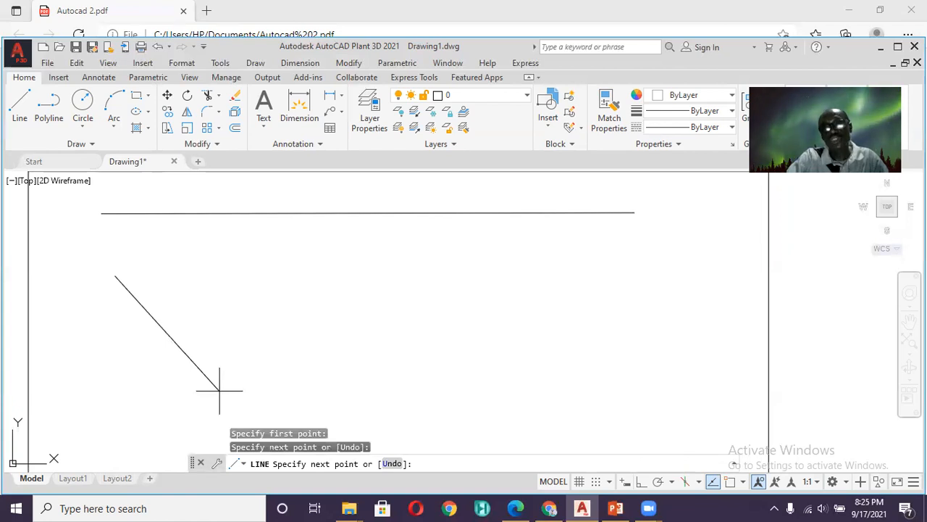
pyautogui.click(332, 246)
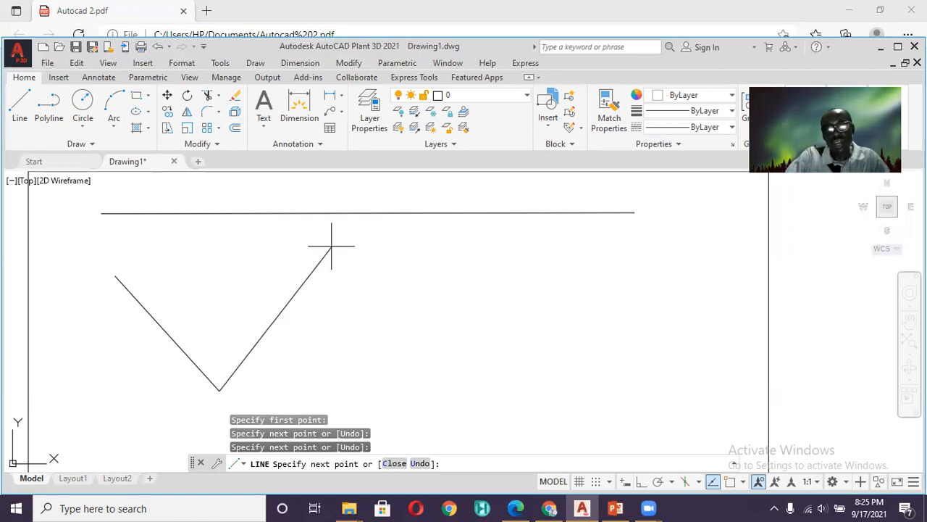
pyautogui.click(588, 258)
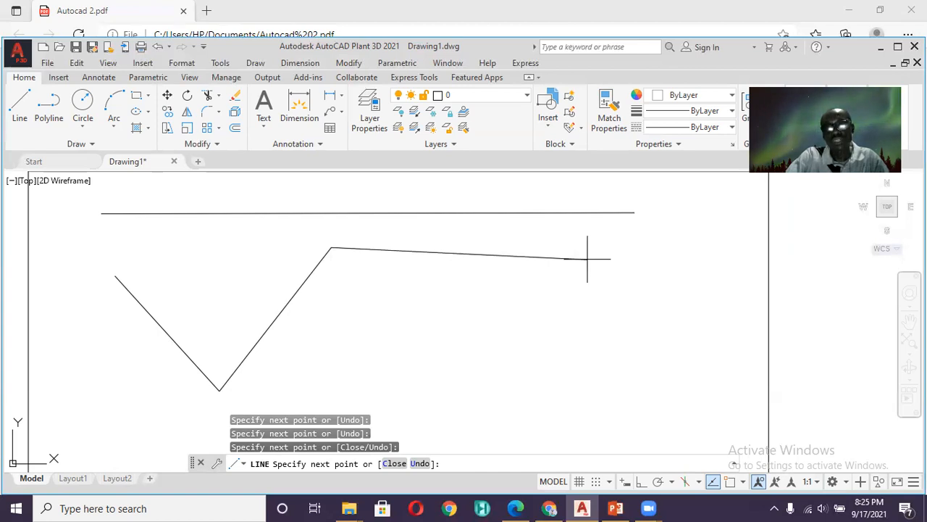
pyautogui.click(433, 352)
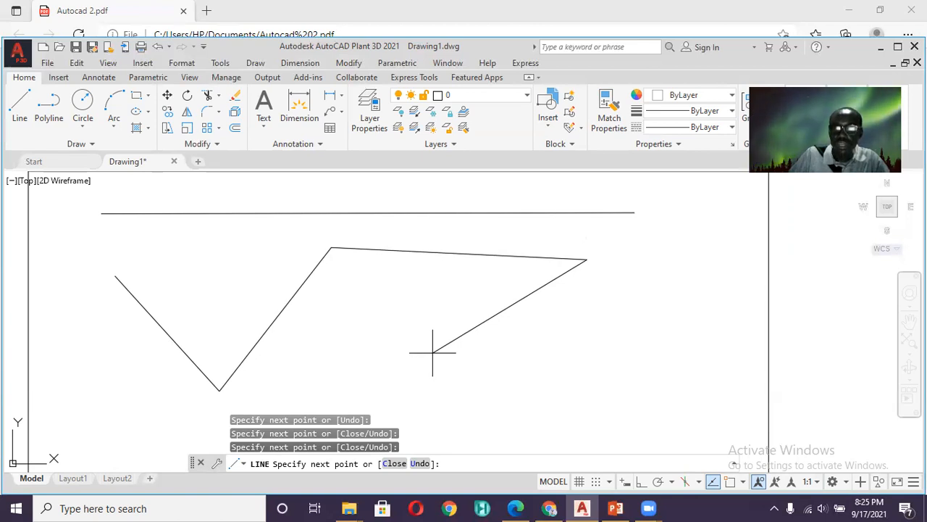
pyautogui.press('Return')
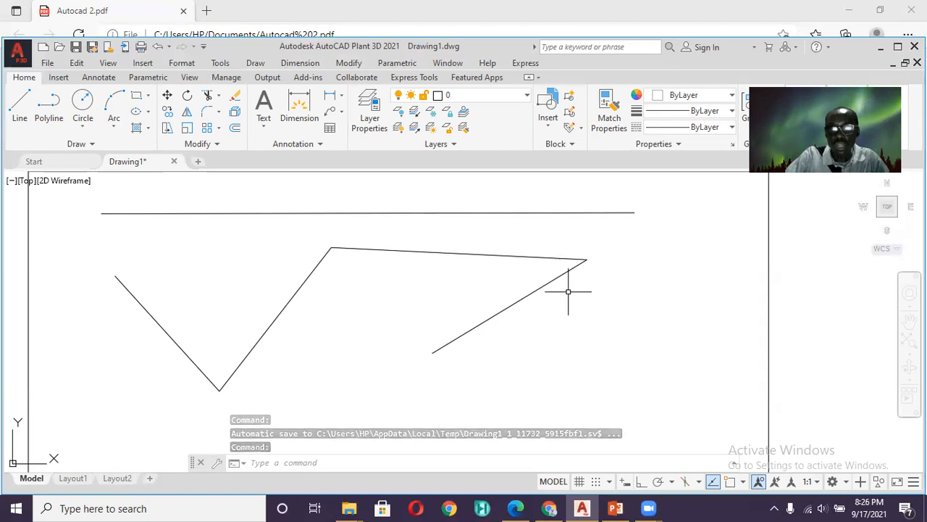
pyautogui.click(568, 292)
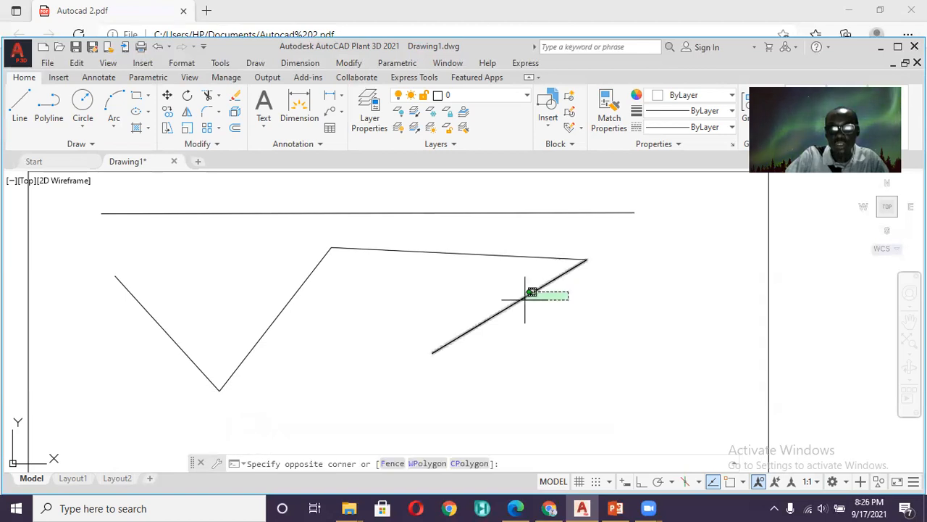
pyautogui.click(535, 296)
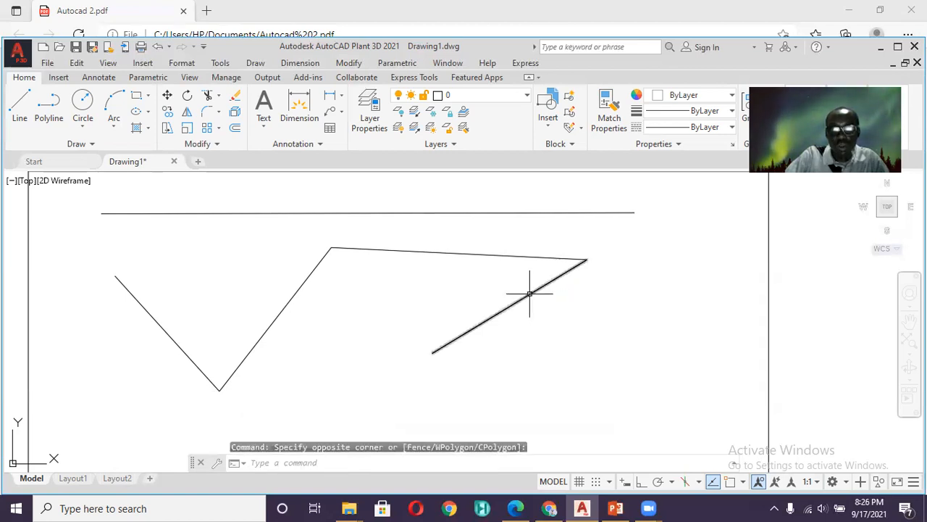
pyautogui.click(489, 253)
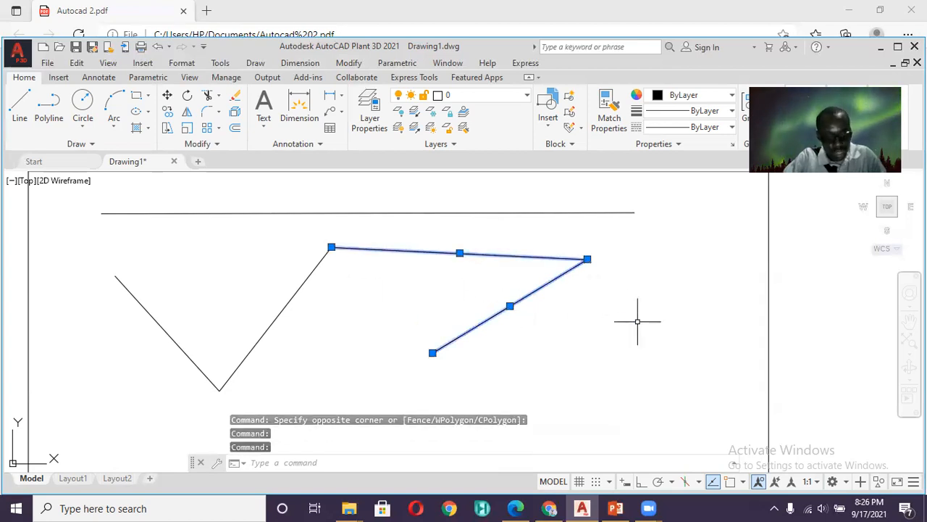
pyautogui.press('Escape')
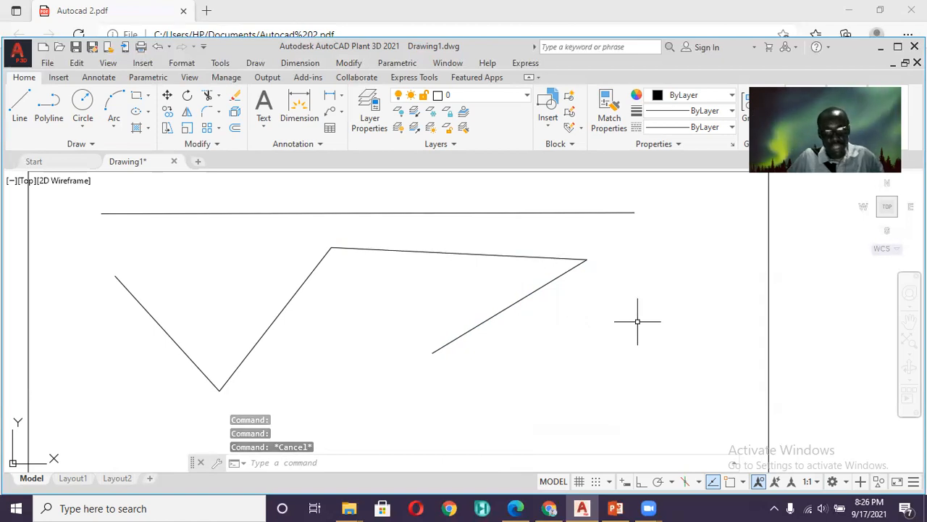
# Step: Erase the horizontal line and all four zigzag segments together, keeping the border rectangle out of the selection
pyautogui.hotkey('ctrl', 'a')
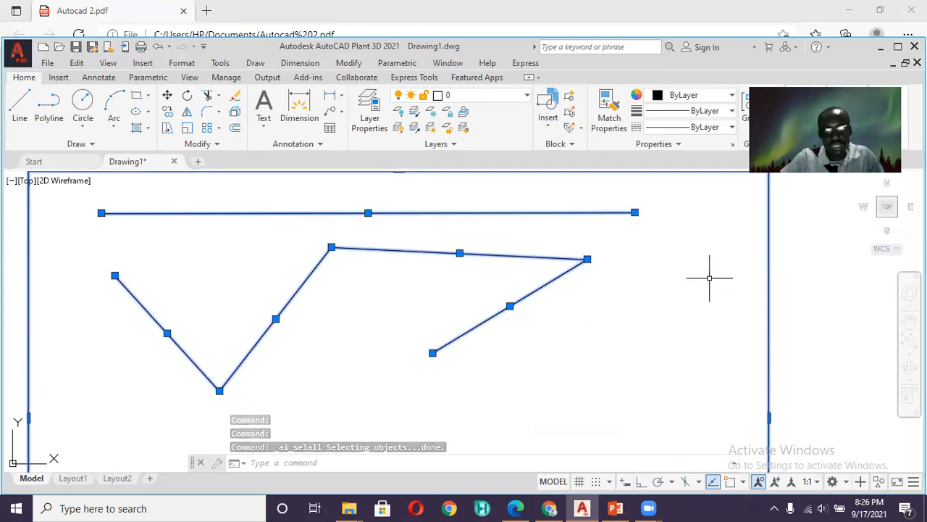
pyautogui.scroll(-4, 720, 277)
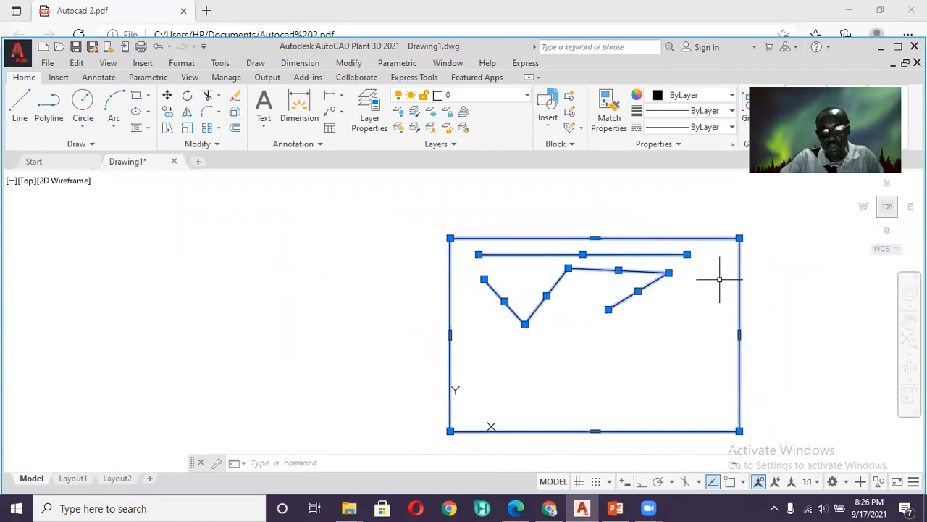
pyautogui.scroll(2, 732, 277)
pyautogui.scroll(2, 756, 278)
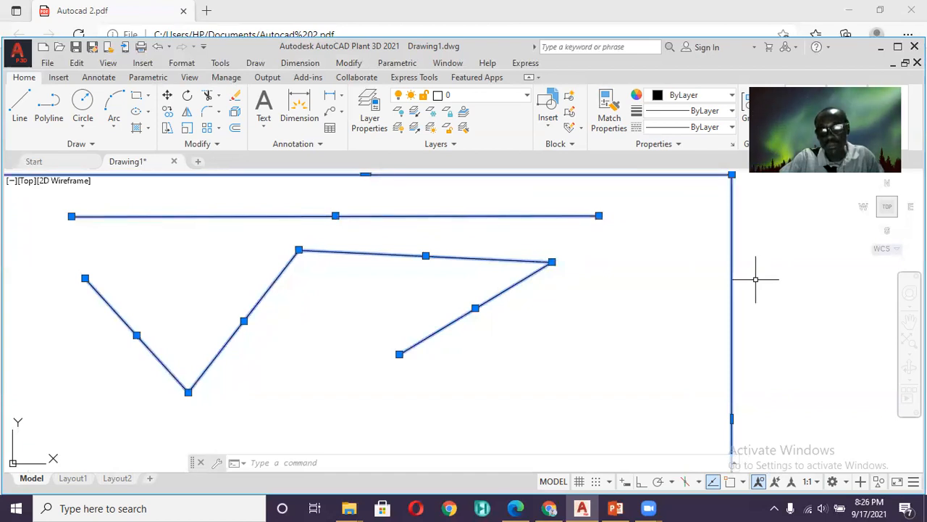
pyautogui.click(749, 272)
pyautogui.keyDown('shift'); pyautogui.click(716, 290); pyautogui.keyUp('shift')
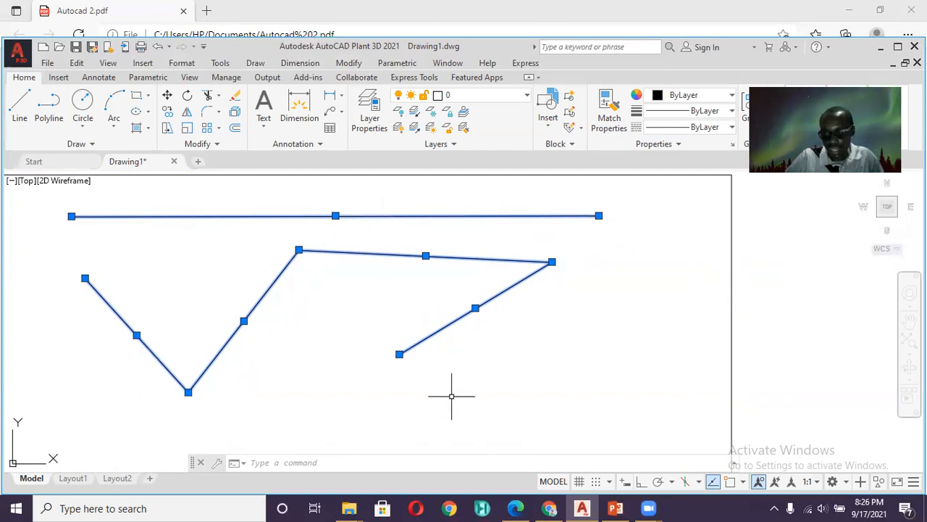
pyautogui.rightClick(594, 253)
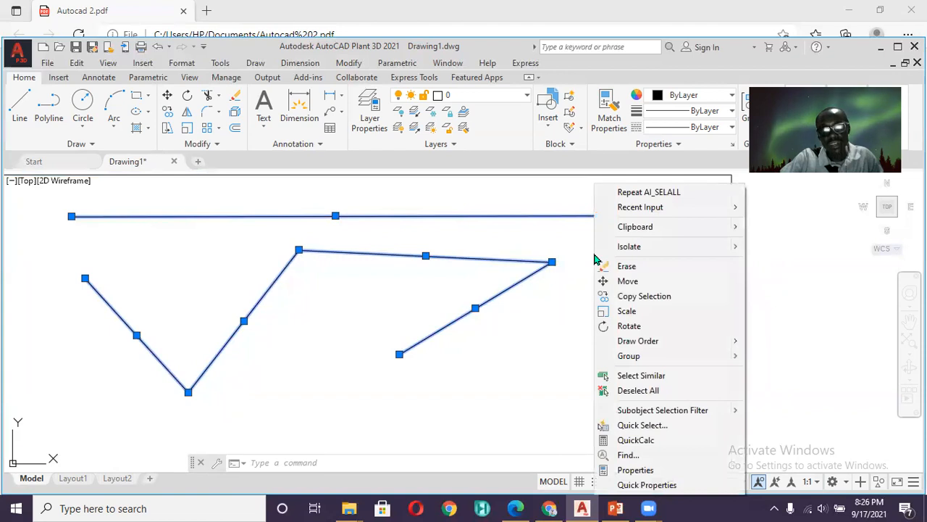
pyautogui.click(647, 269)
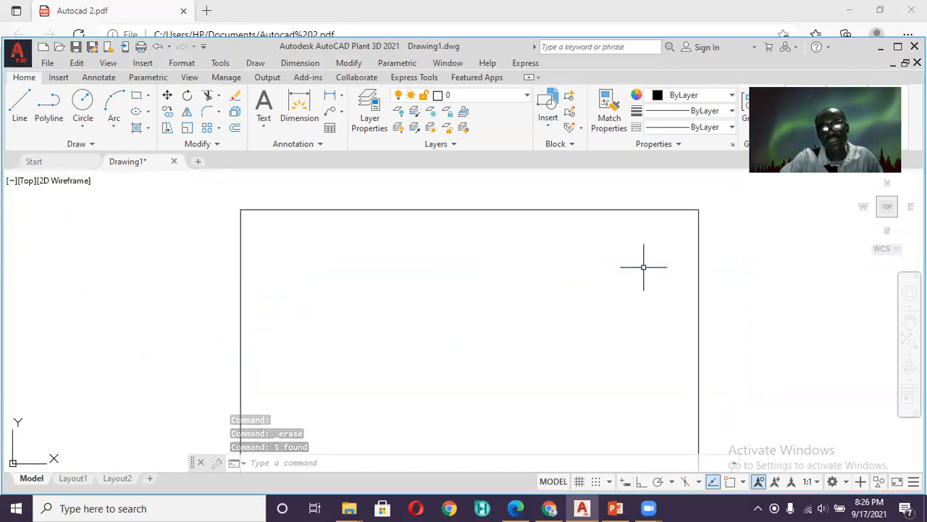
pyautogui.hotkey('ctrl', 'z')
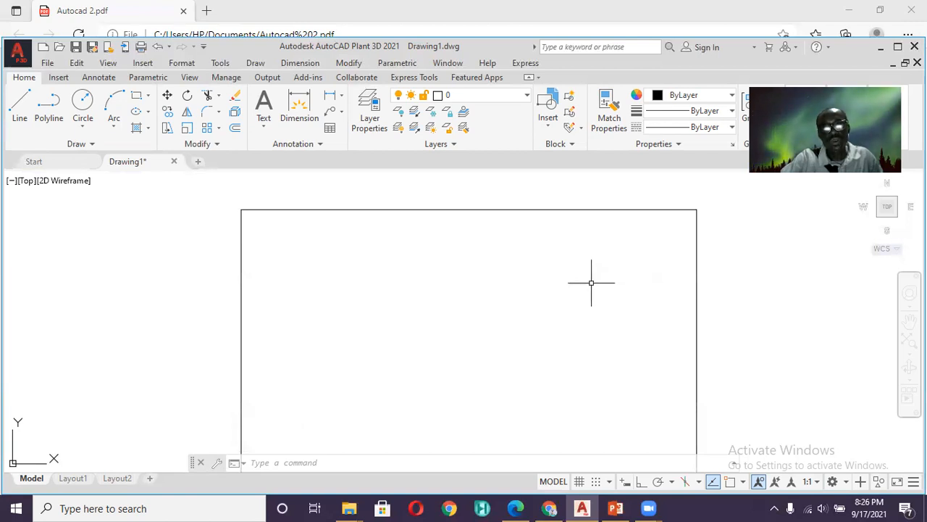
pyautogui.click(9, 110)
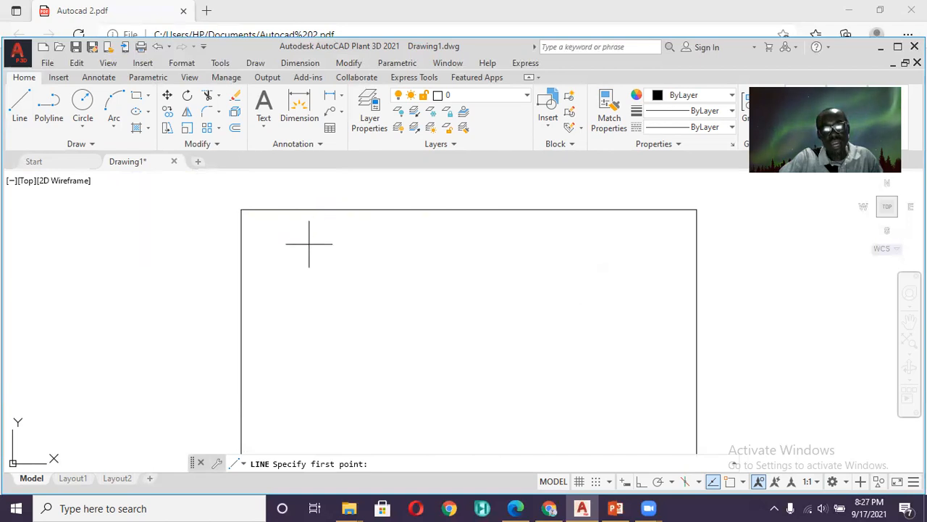
pyautogui.click(309, 243)
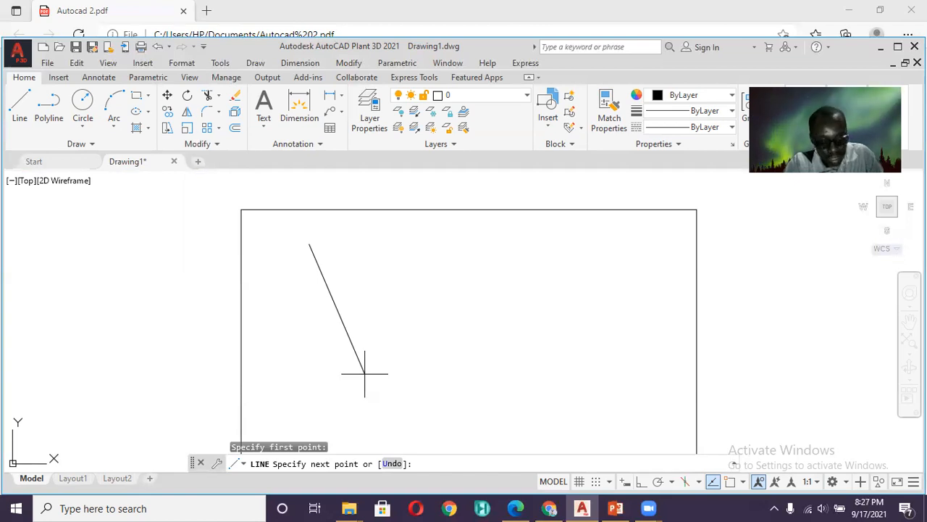
pyautogui.press('Escape')
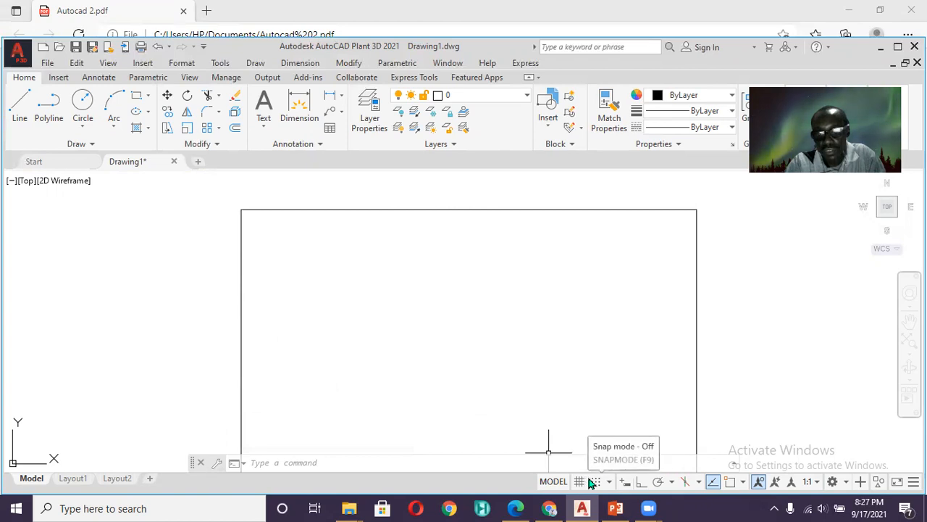
# Step: Turn on ortho mode and draw a single horizontal line just below the rectangle's upper edge, spanning most of its width
pyautogui.click(641, 484)
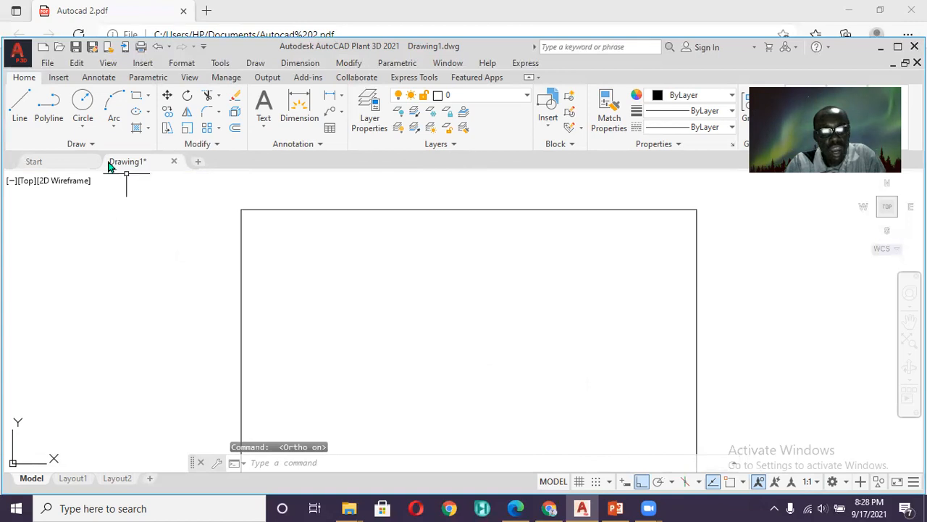
pyautogui.click(23, 105)
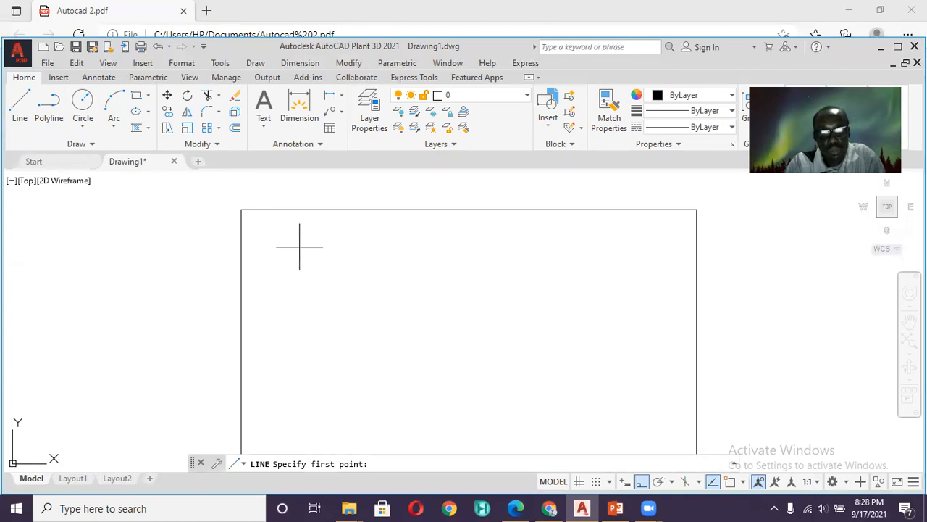
pyautogui.click(297, 242)
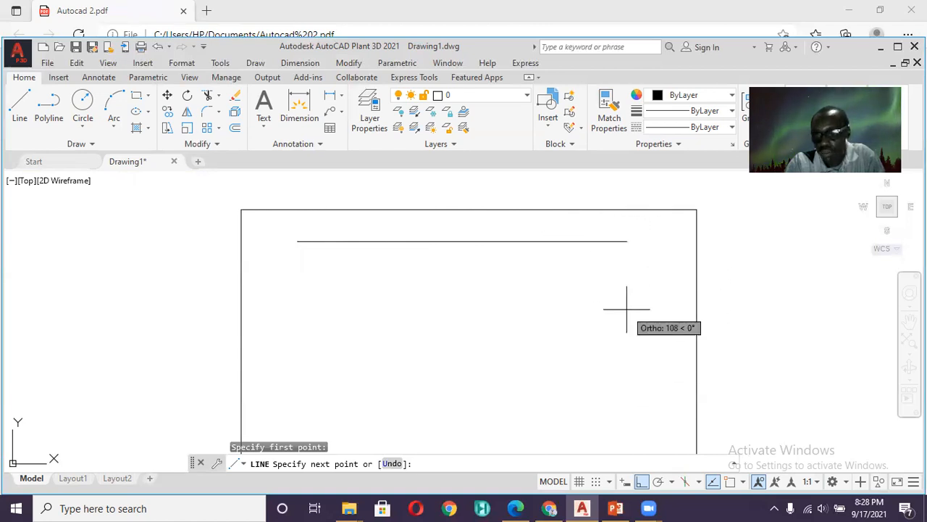
pyautogui.click(641, 243)
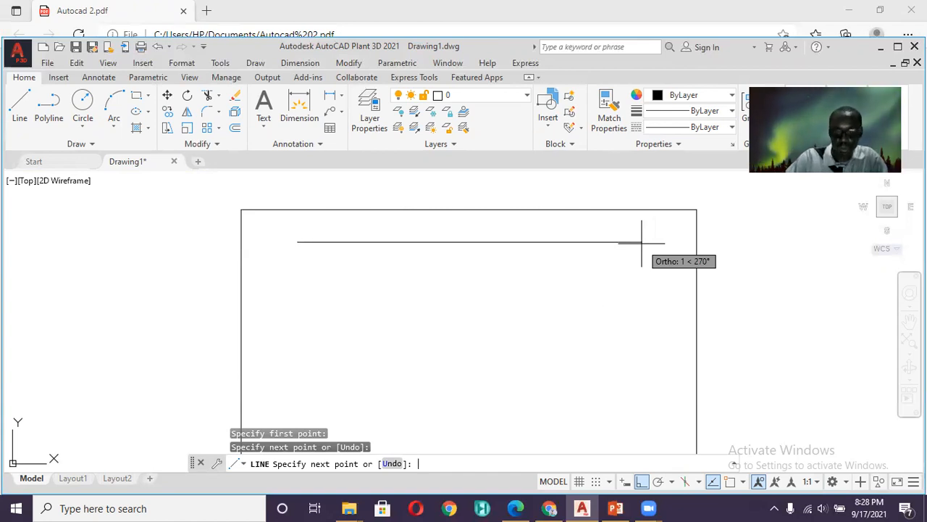
pyautogui.press('Return')
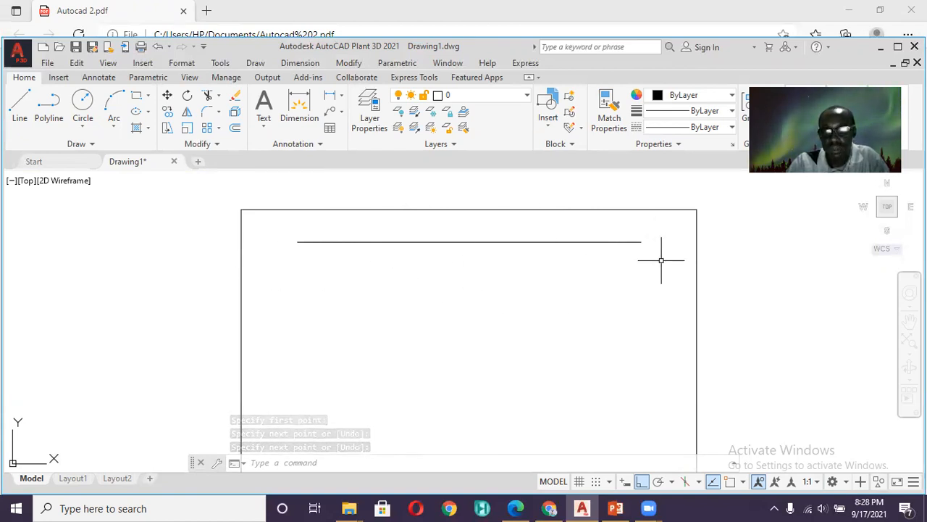
# Step: Draw a vertical line about 54 units long, running downward from just below the horizontal line's left end
pyautogui.click(20, 109)
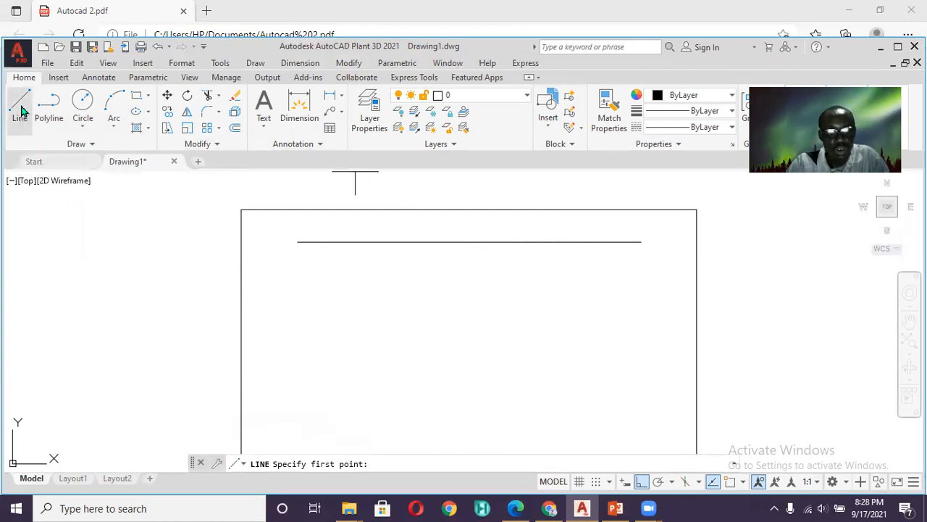
pyautogui.click(317, 253)
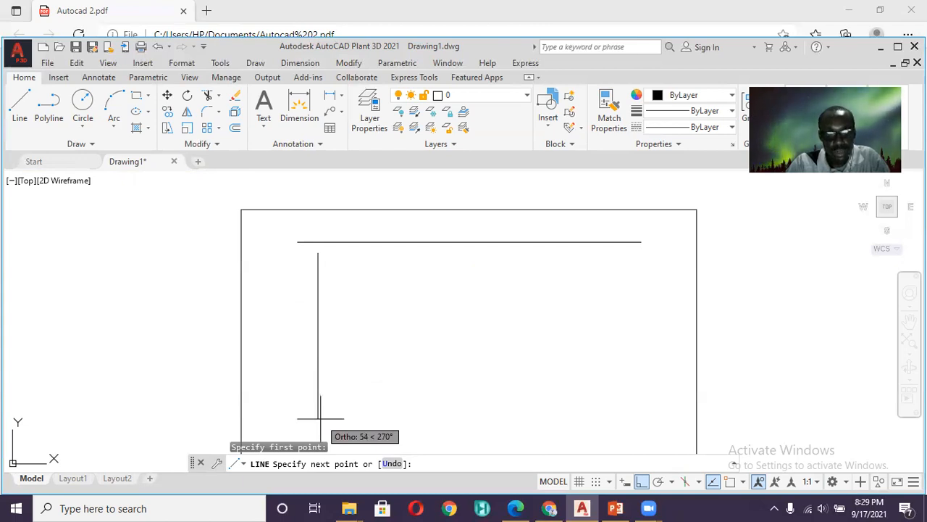
pyautogui.click(320, 419)
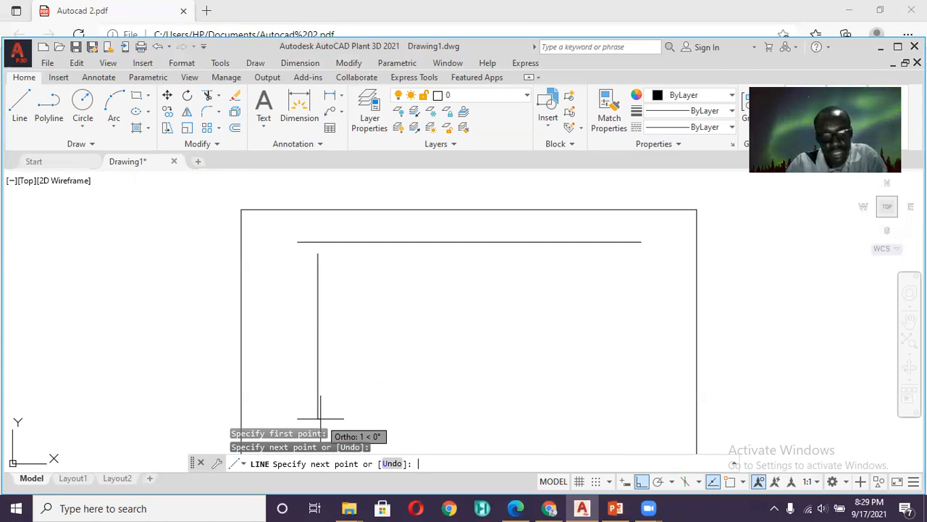
pyautogui.click(320, 418)
pyautogui.press('Return')
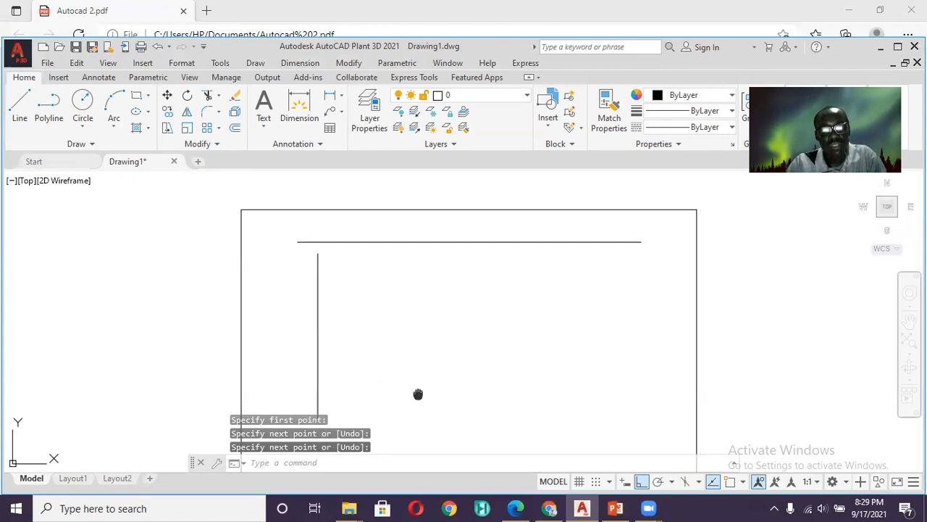
# Step: Draw a vertical line about 56 units long near the rectangle's middle, running downward from just below the horizontal line
pyautogui.press('Escape')
pyautogui.press('Escape')
pyautogui.press('Escape')
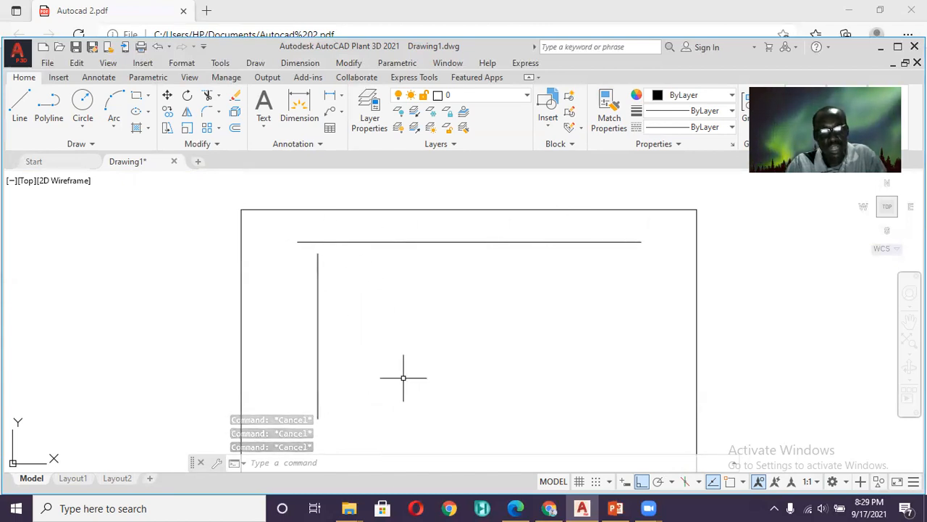
pyautogui.click(18, 109)
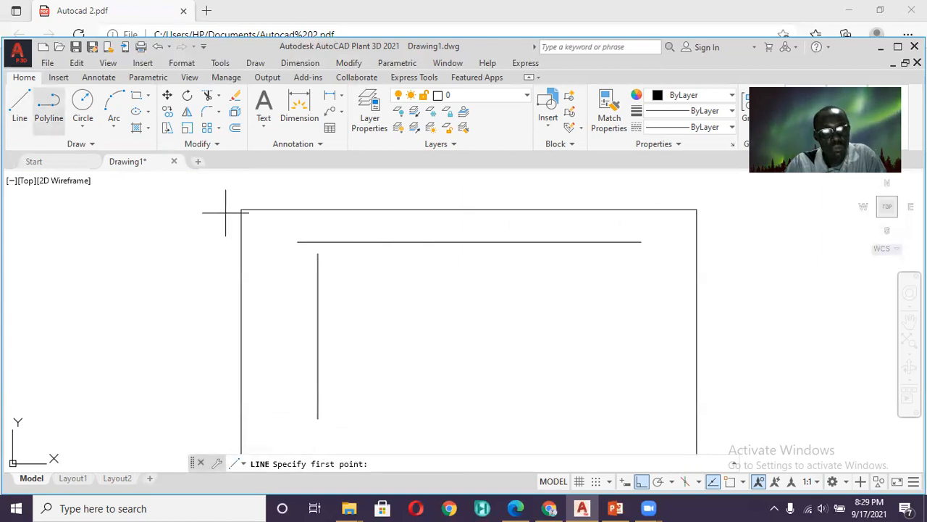
pyautogui.click(444, 260)
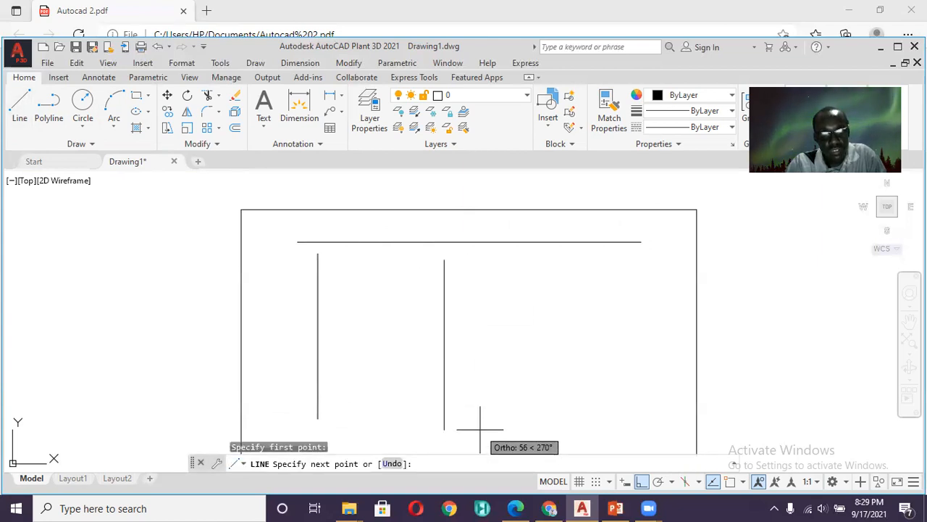
pyautogui.click(480, 429)
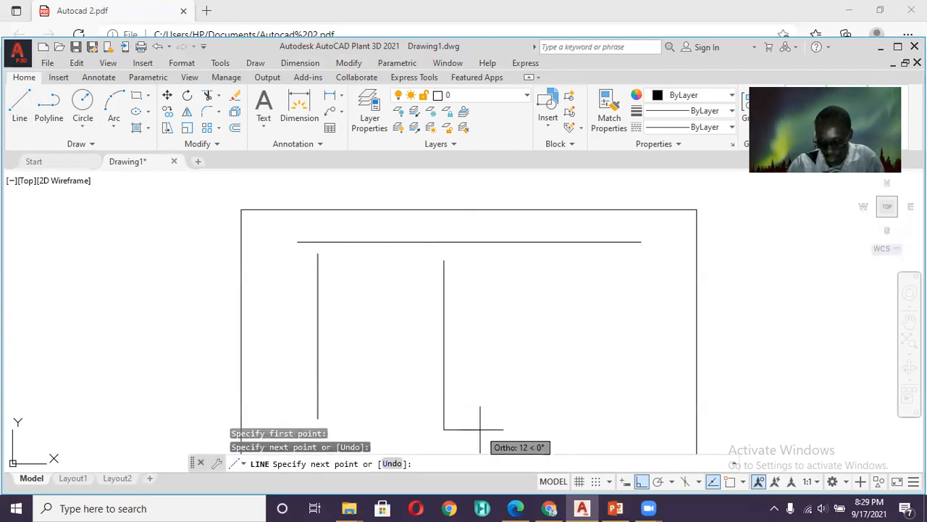
pyautogui.press('Return')
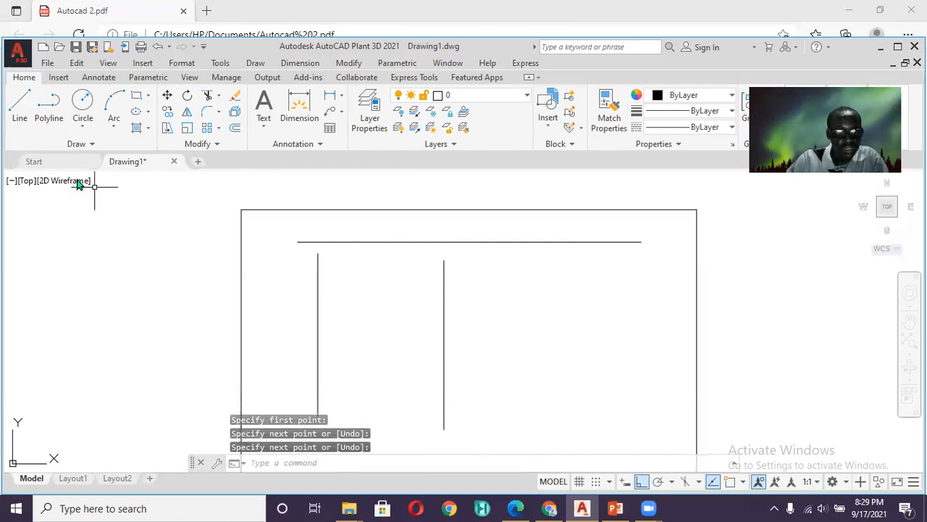
# Step: Draw a third vertical line to the right of the middle one, starting and ending at about the same heights
pyautogui.click(20, 105)
pyautogui.click(548, 261)
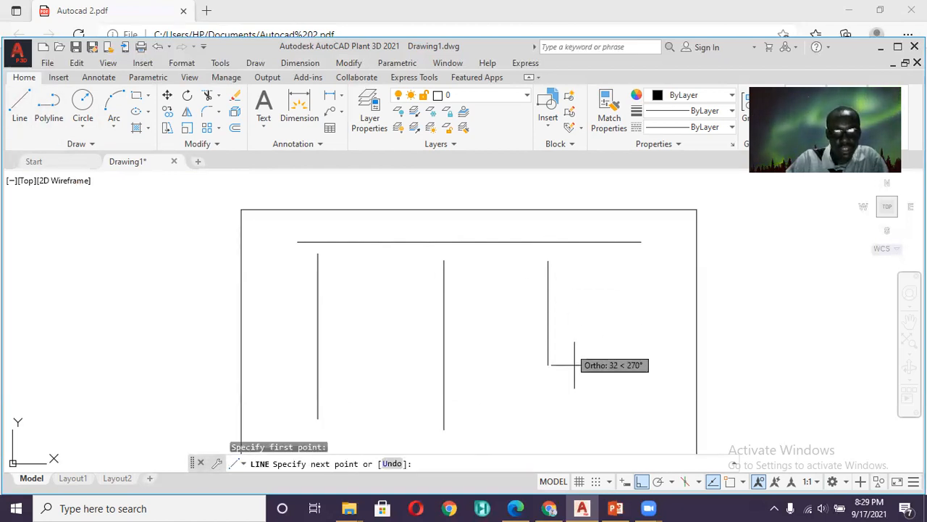
pyautogui.click(572, 428)
pyautogui.press('Return')
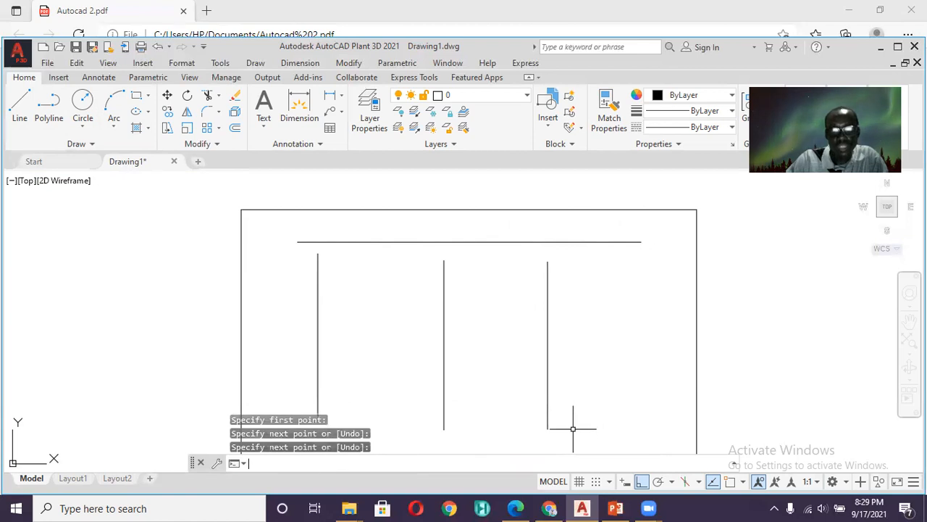
# Step: Draw a horizontal line crossing all three vertical lines near their midpoints, extending slightly beyond the outer two
pyautogui.press('Return')
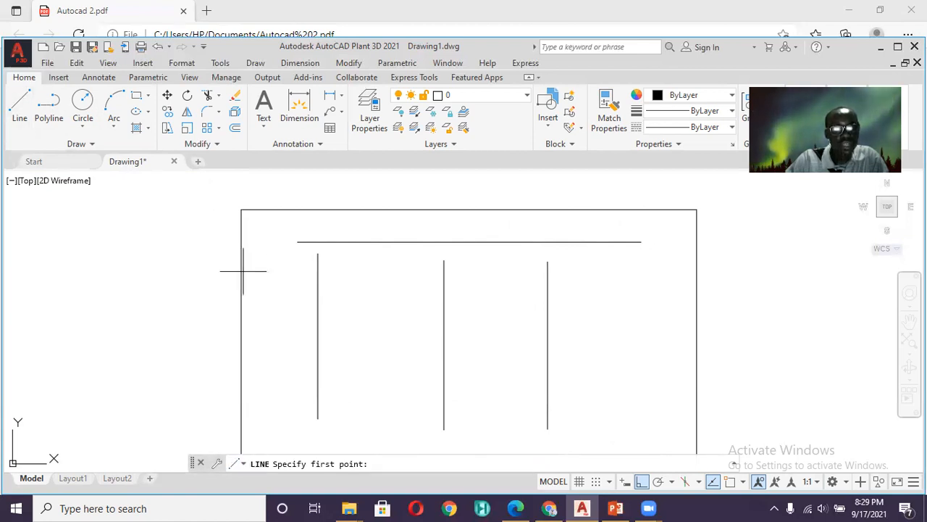
pyautogui.click(285, 337)
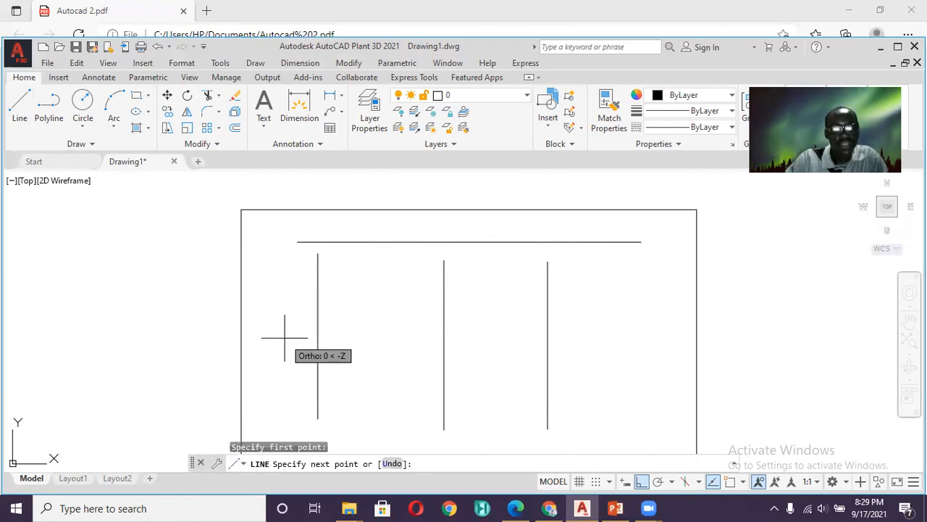
pyautogui.click(630, 337)
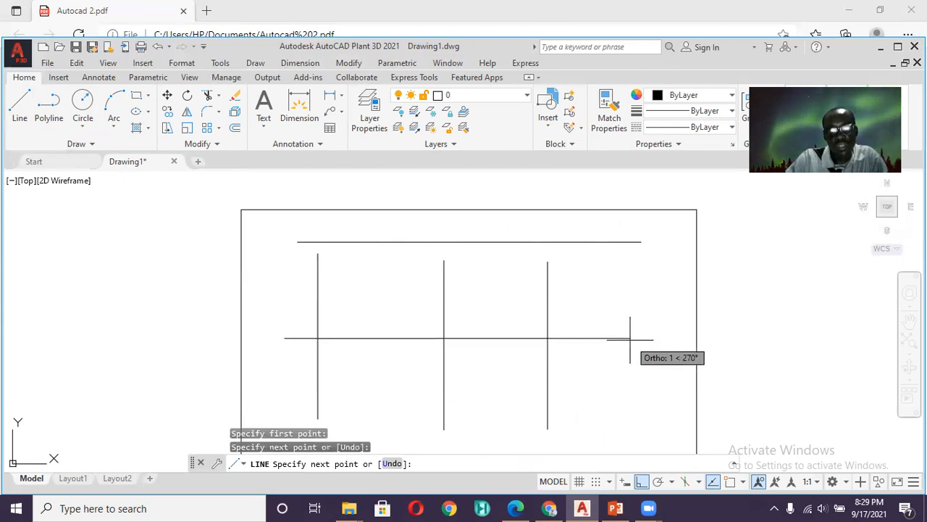
pyautogui.press('Return')
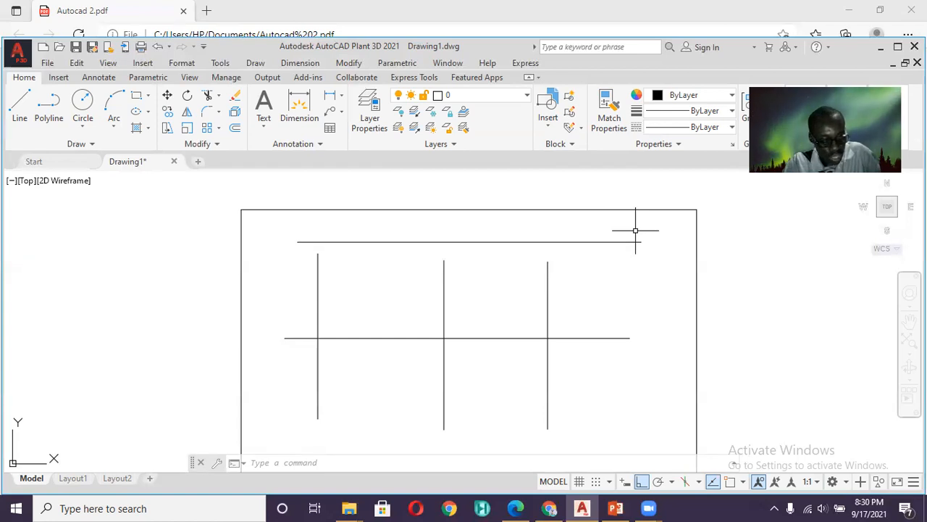
# Step: Erase all the horizontal and vertical lines inside the rectangle, excluding the border rectangle from the selection
pyautogui.hotkey('ctrl', 'a')
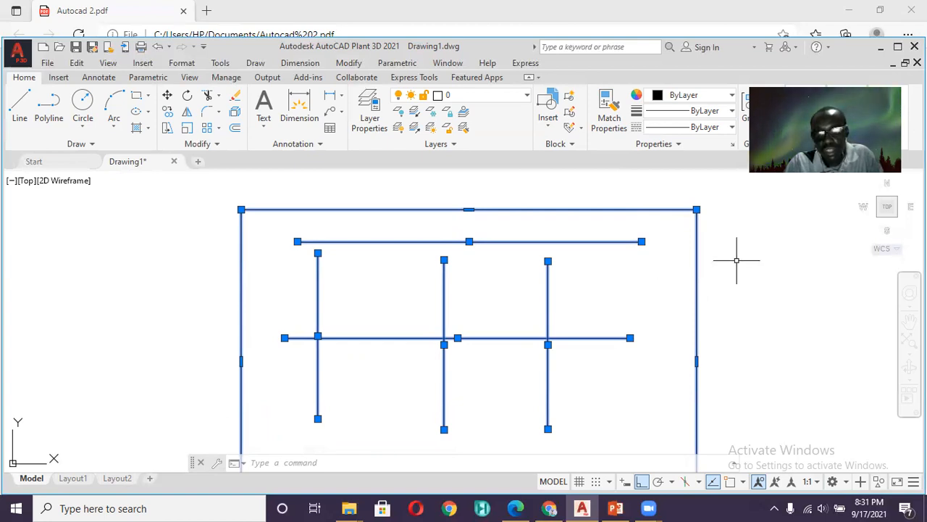
pyautogui.keyDown('shift'); pyautogui.click(698, 265); pyautogui.keyUp('shift')
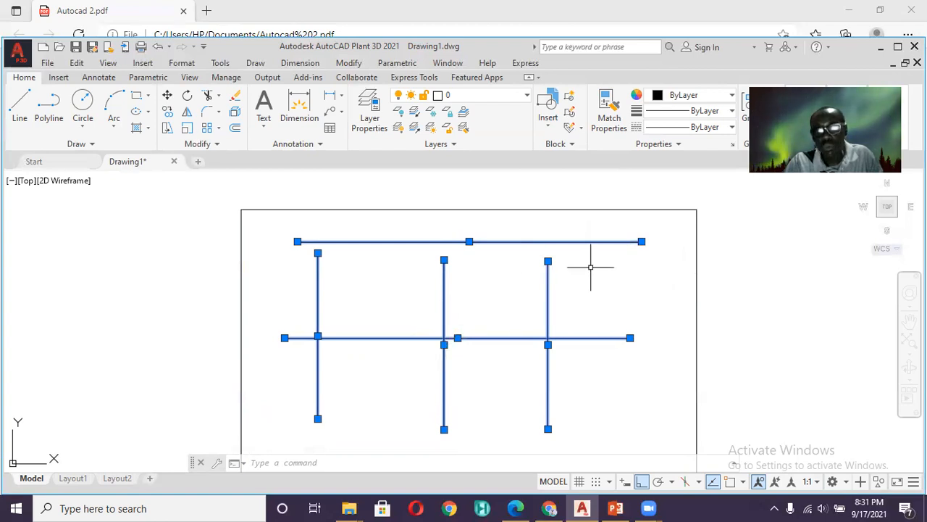
pyautogui.rightClick(727, 259)
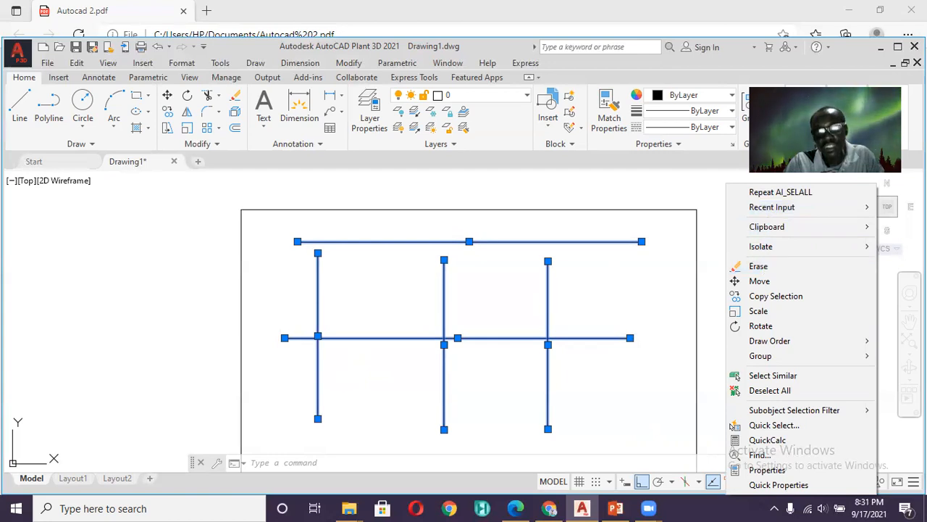
pyautogui.click(763, 267)
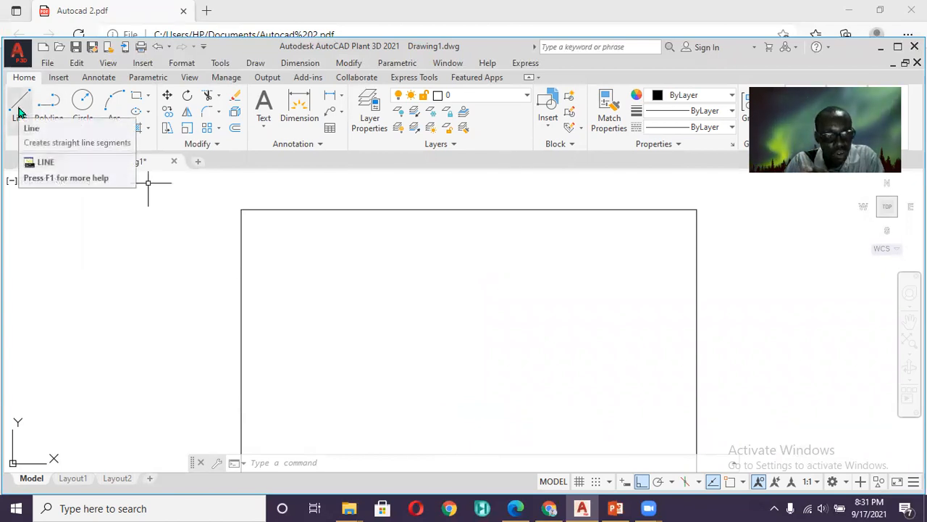
# Step: Draw a horizontal line exactly 50 units long, running rightward from a point in the rectangle's upper left area
pyautogui.click(19, 113)
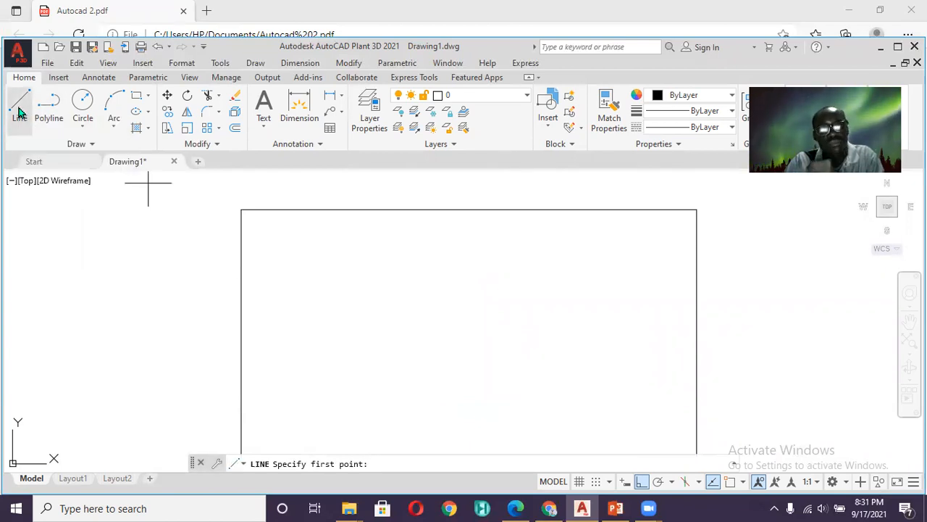
pyautogui.click(349, 253)
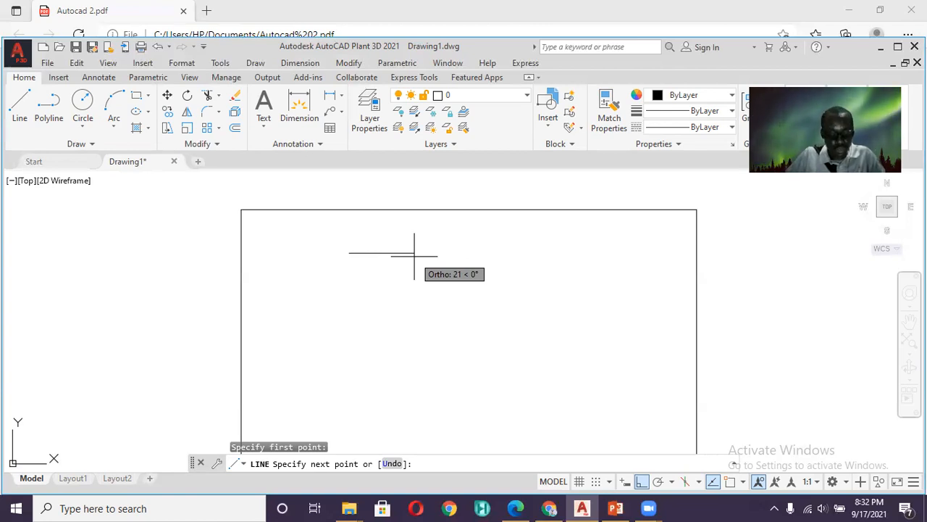
pyautogui.write('50')
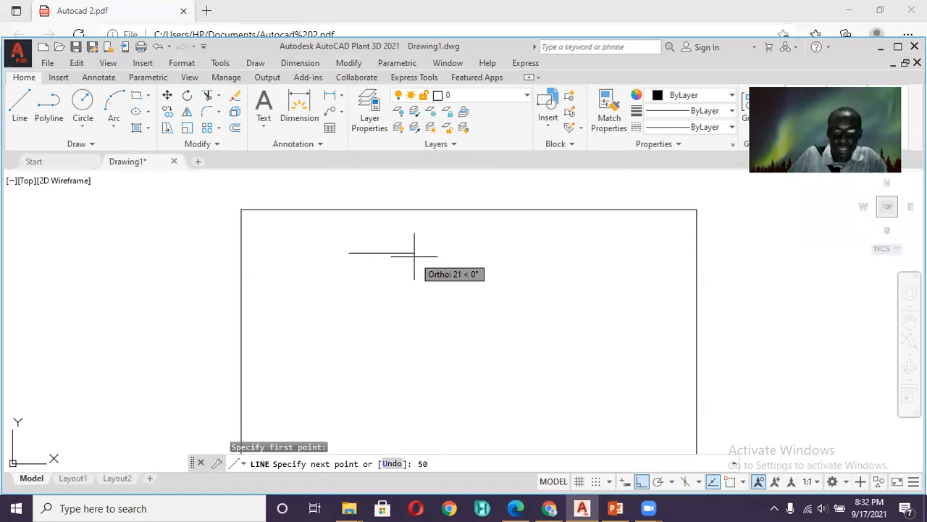
pyautogui.press('Return')
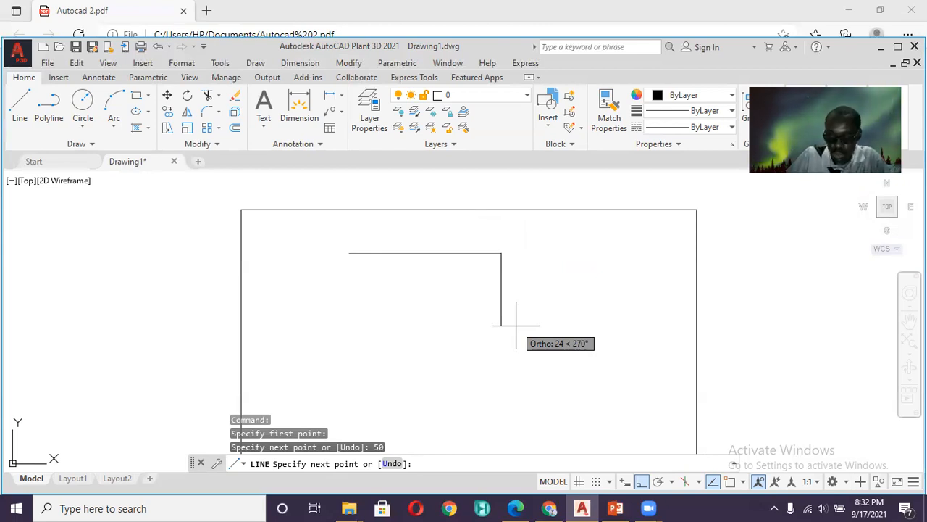
pyautogui.press('Return')
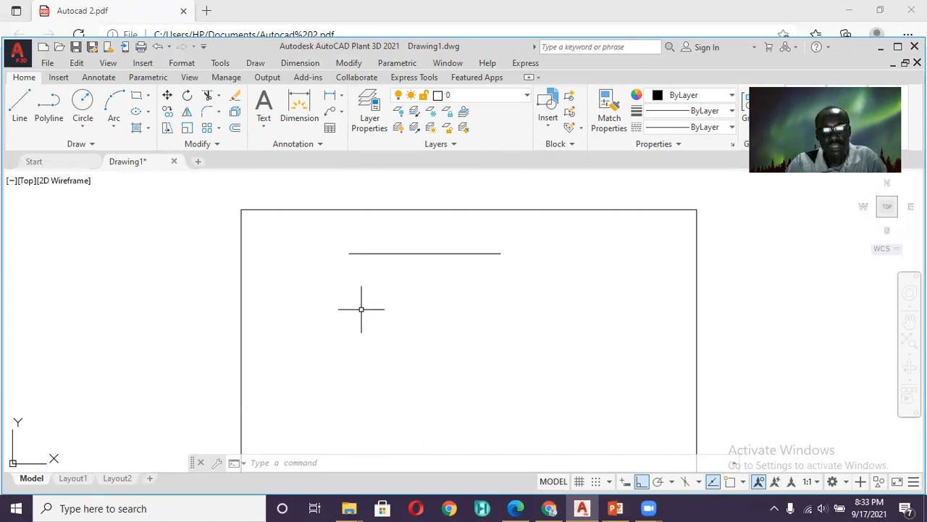
# Step: Draw a horizontal line exactly 100 units long below the 50-unit line, running rightward from near the rectangle's left edge
pyautogui.click(20, 108)
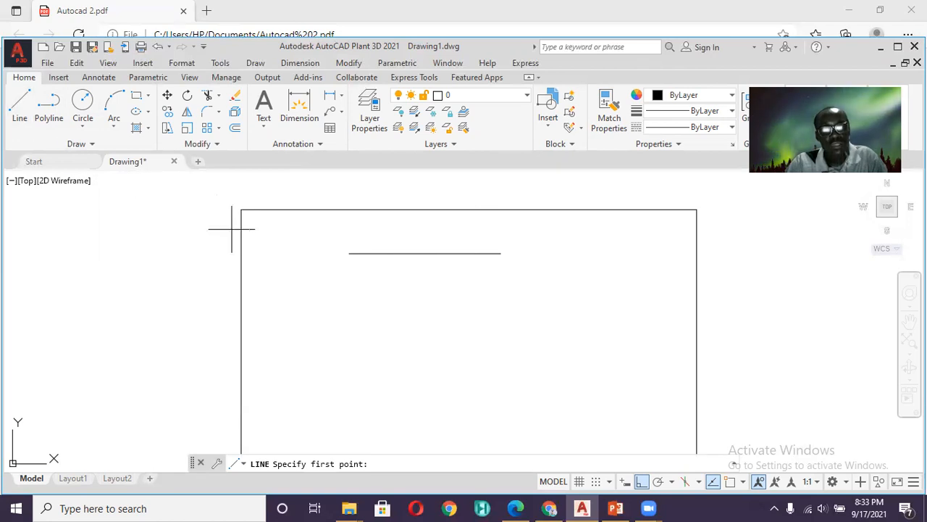
pyautogui.click(287, 310)
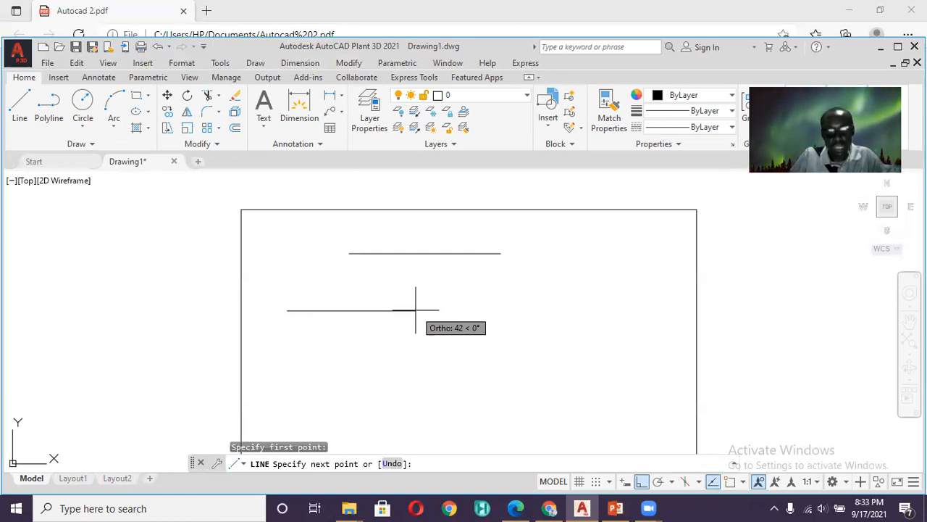
pyautogui.write('100')
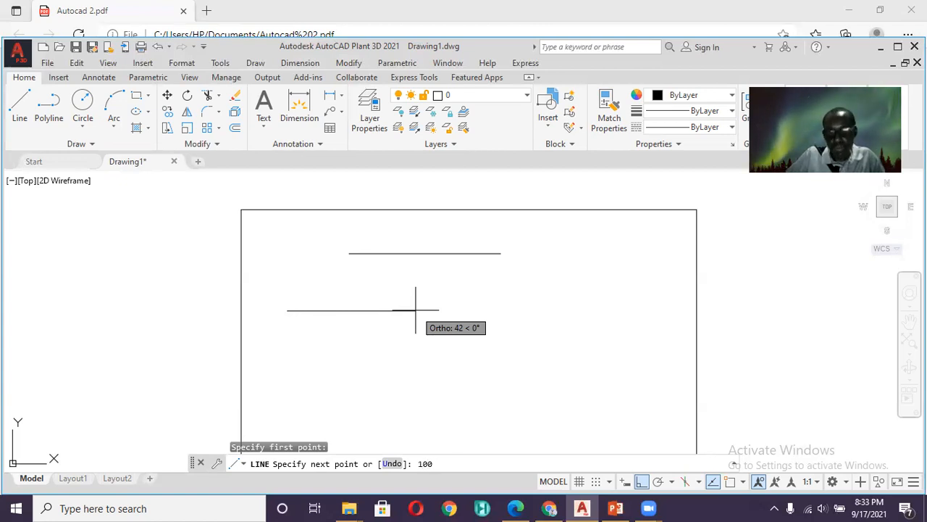
pyautogui.press('Return')
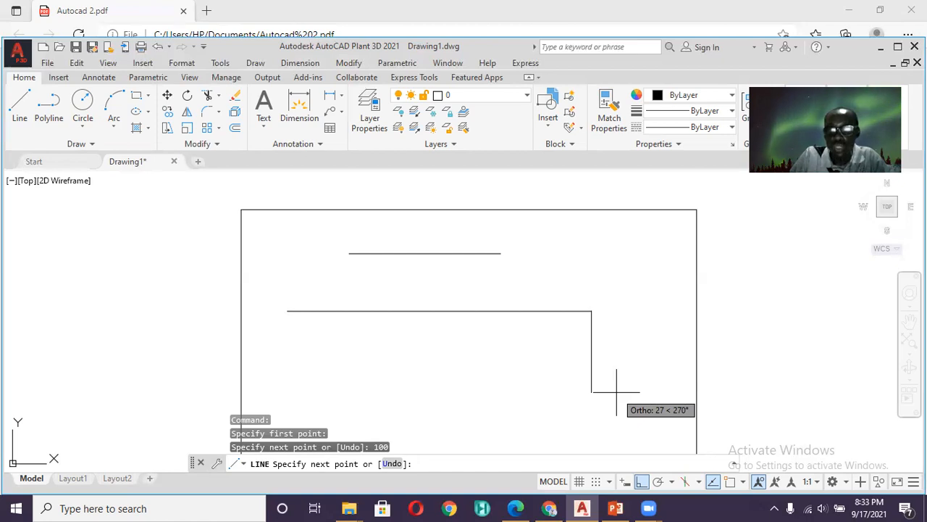
pyautogui.press('Return')
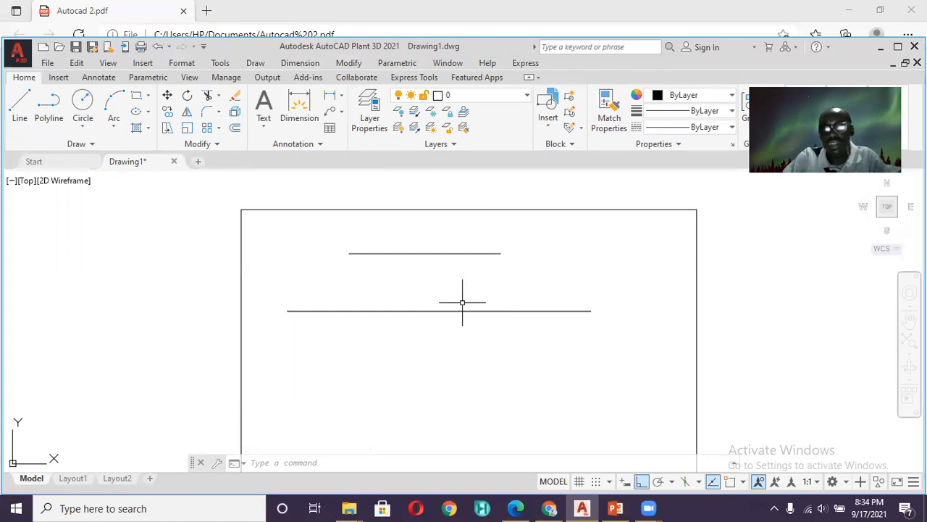
# Step: Draw a vertical line exactly 80 units long, running downward from near the rectangle's upper right corner
pyautogui.click(19, 102)
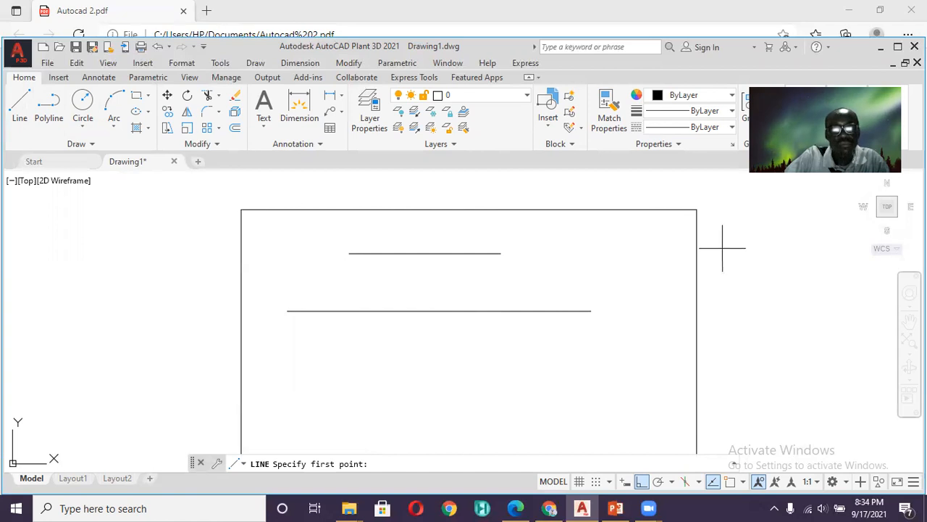
pyautogui.click(642, 231)
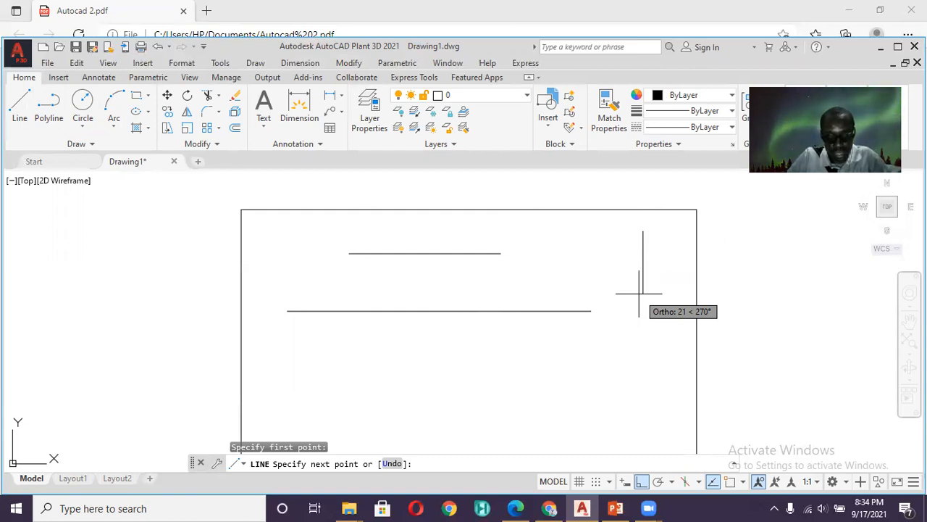
pyautogui.write('80')
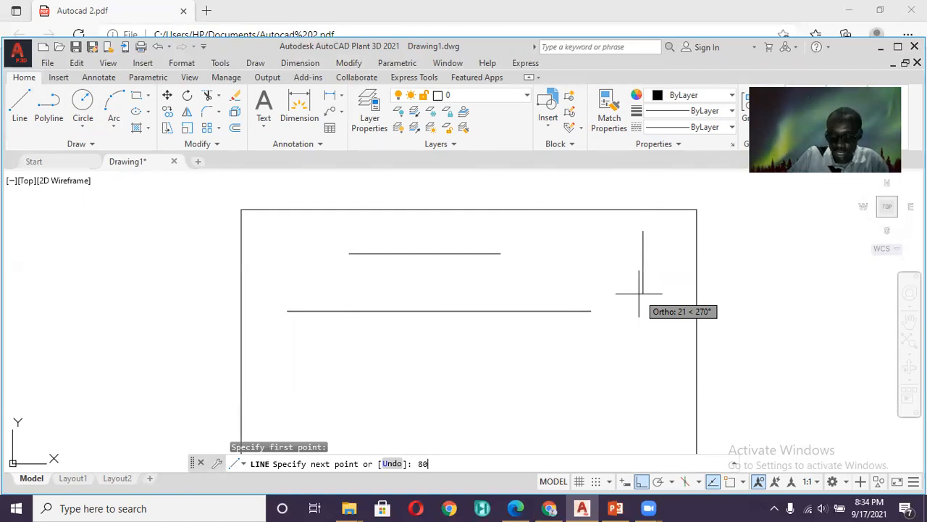
pyautogui.press('Return')
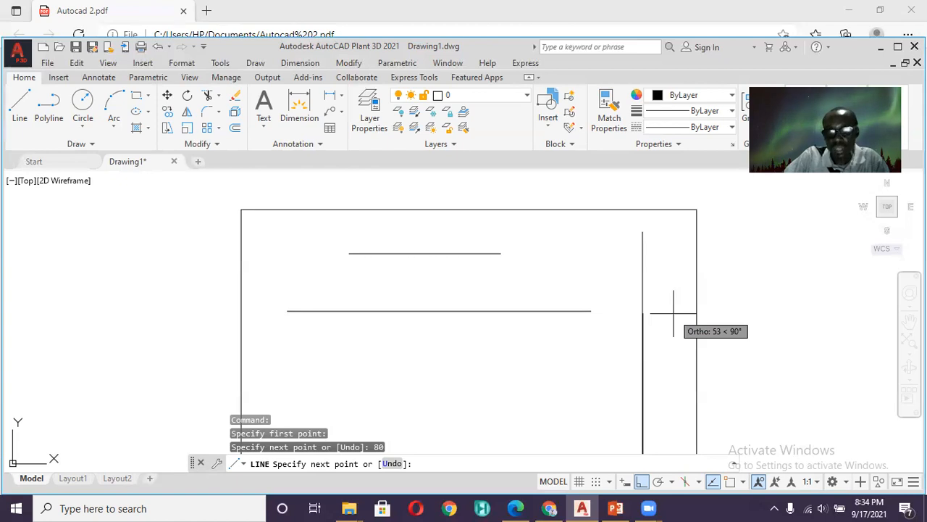
pyautogui.press('Return')
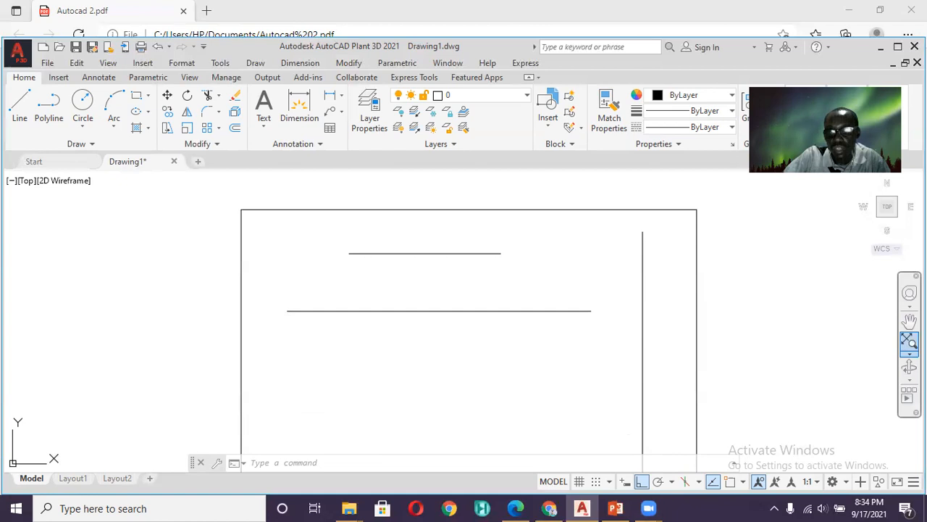
# Step: Start the MEASUREGEOM command in Distance mode for checking the drawn lines
pyautogui.click(909, 341)
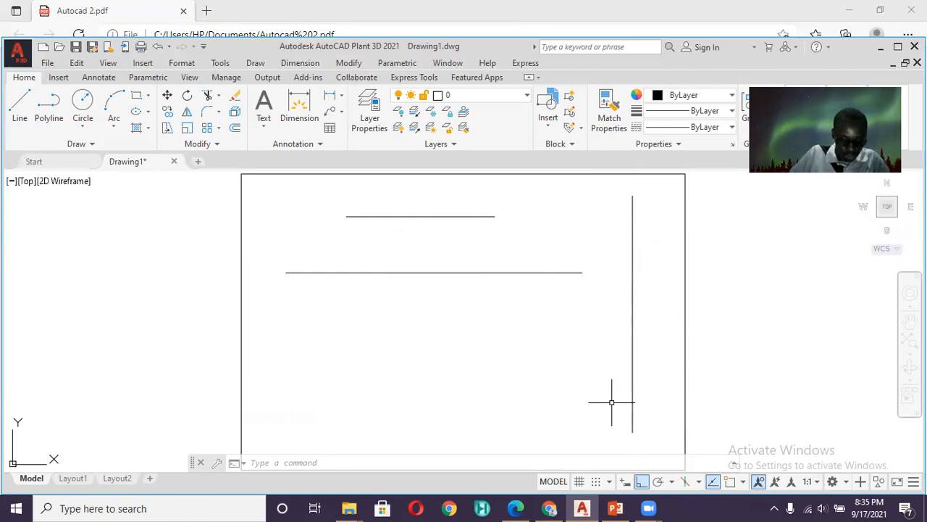
pyautogui.write('ME')
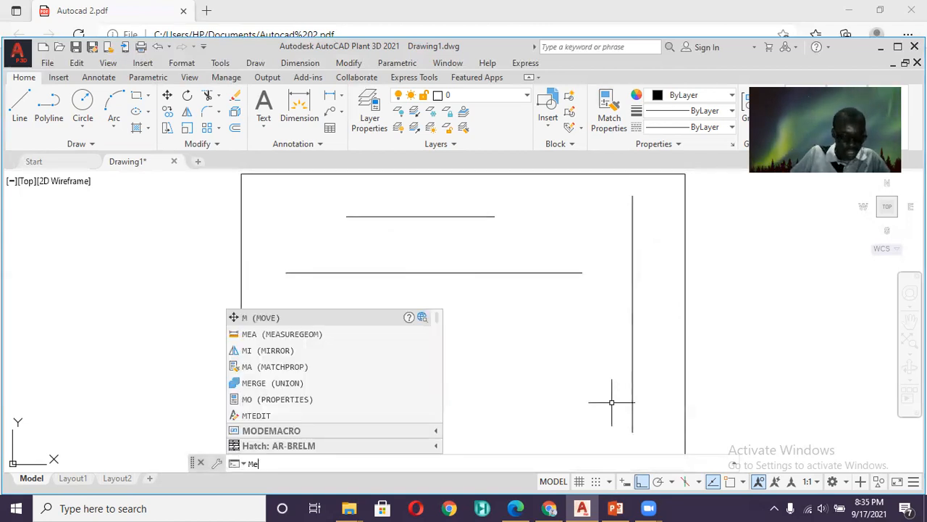
pyautogui.write('A')
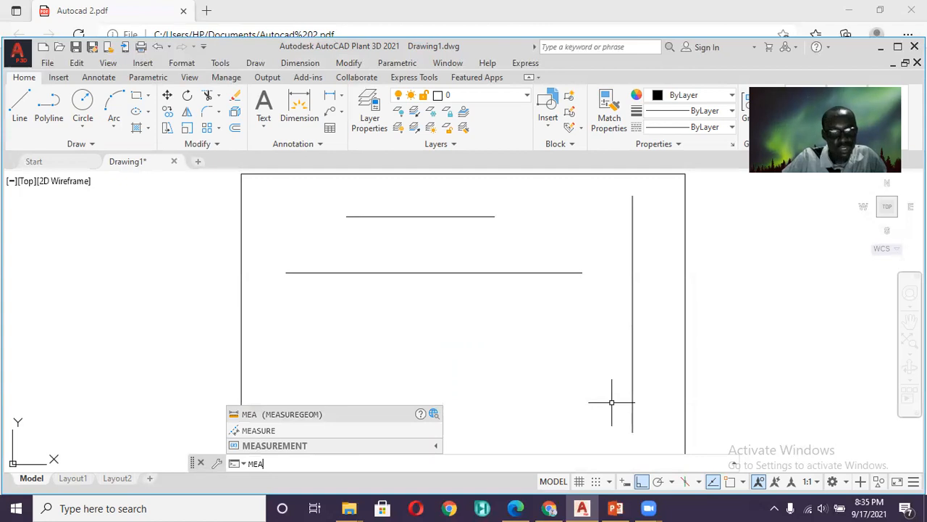
pyautogui.click(302, 415)
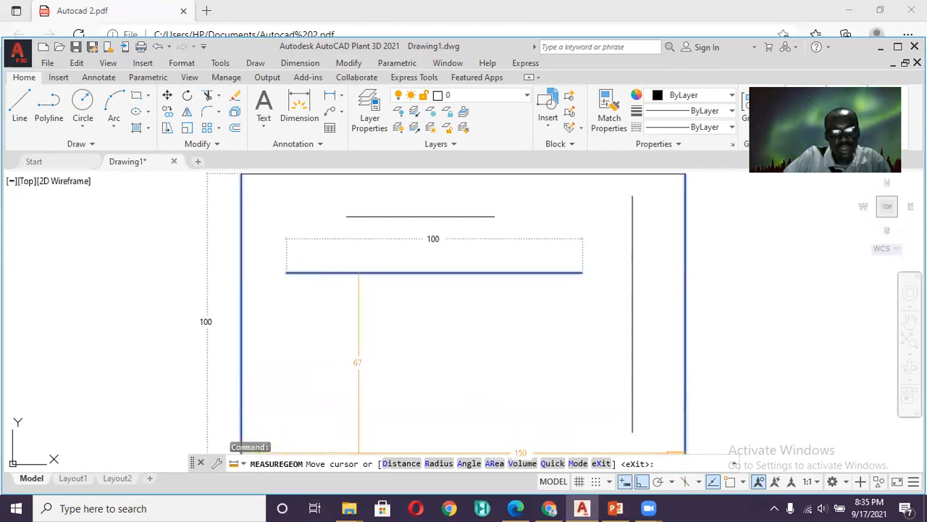
pyautogui.click(401, 465)
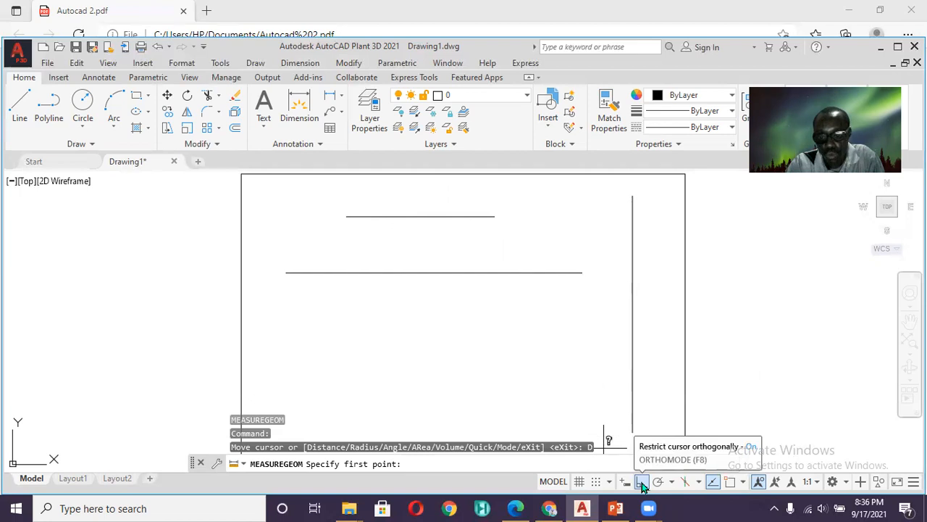
# Step: Turn on running object snap in the drafting settings, with the Endpoint mode enabled
pyautogui.click(744, 483)
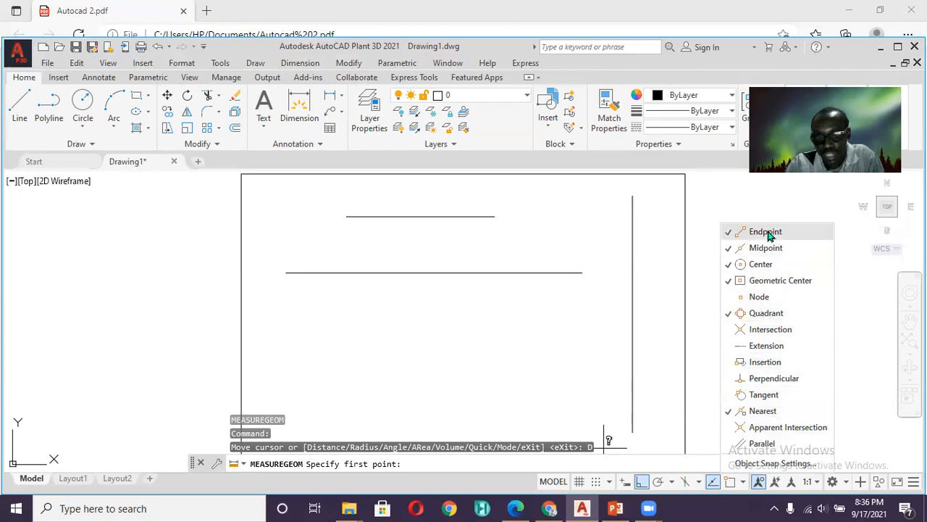
pyautogui.click(766, 465)
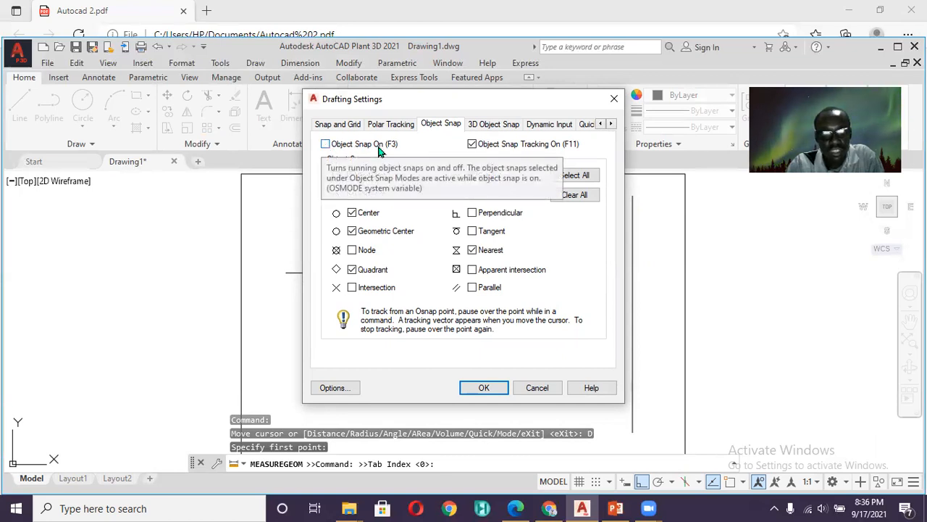
pyautogui.click(325, 145)
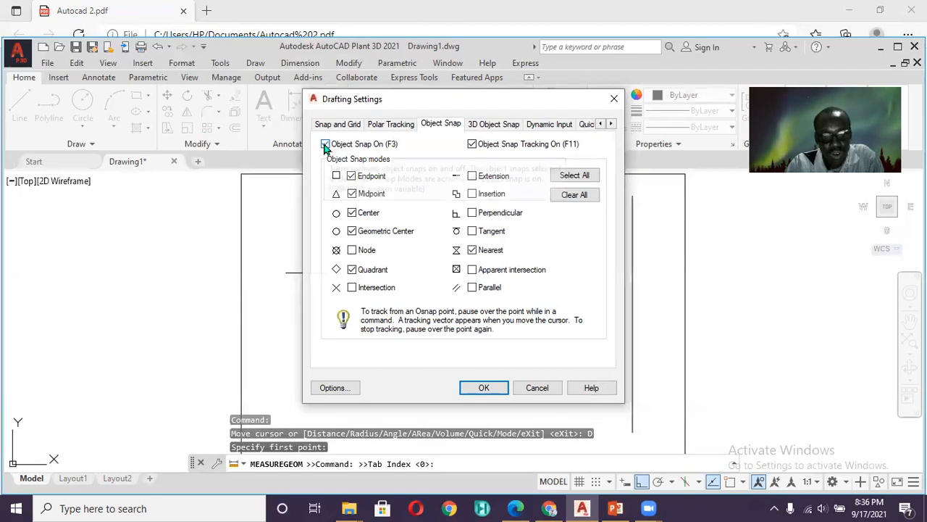
pyautogui.click(353, 178)
pyautogui.click(352, 178)
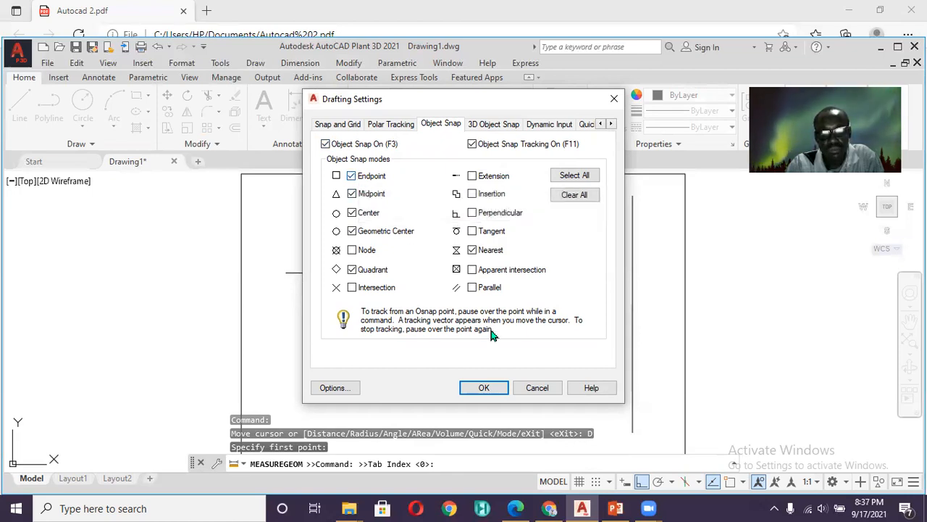
pyautogui.click(484, 388)
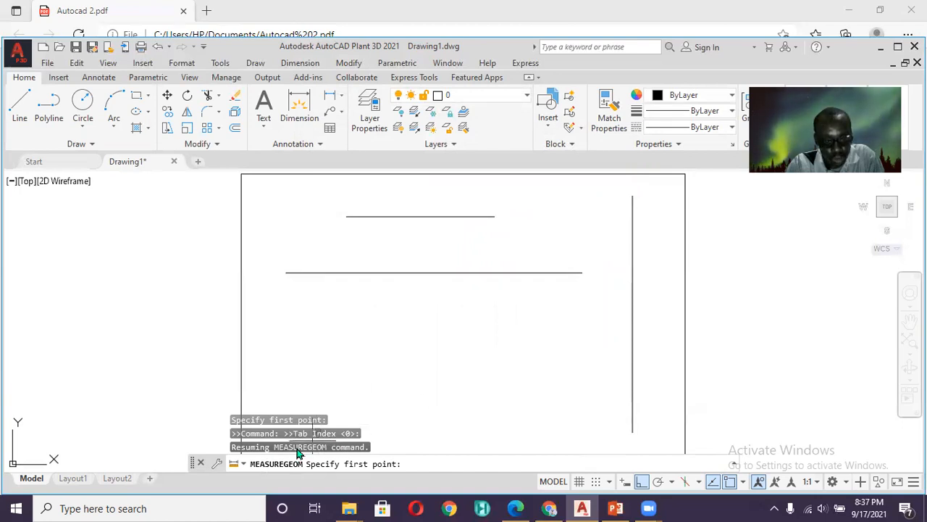
# Step: Measure the end-to-end lengths of the short upper horizontal line and the longer horizontal line below it
pyautogui.click(346, 216)
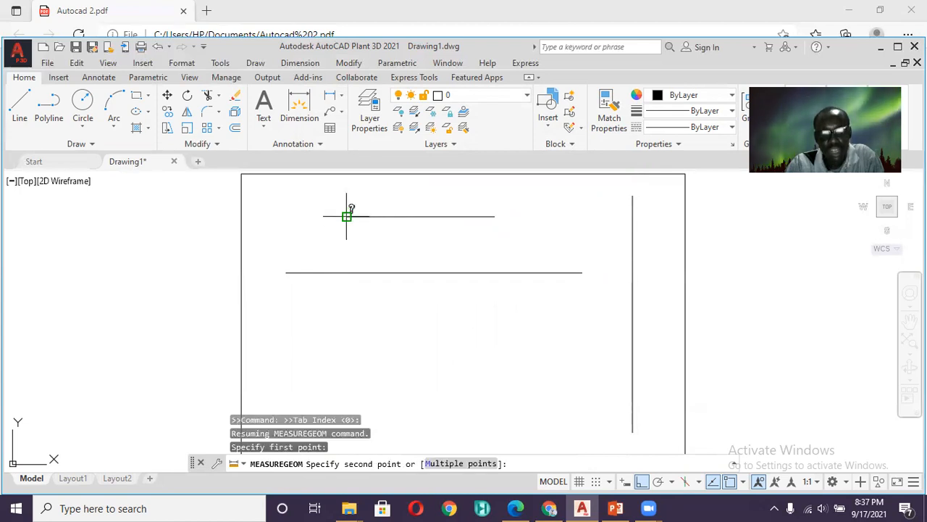
pyautogui.click(494, 216)
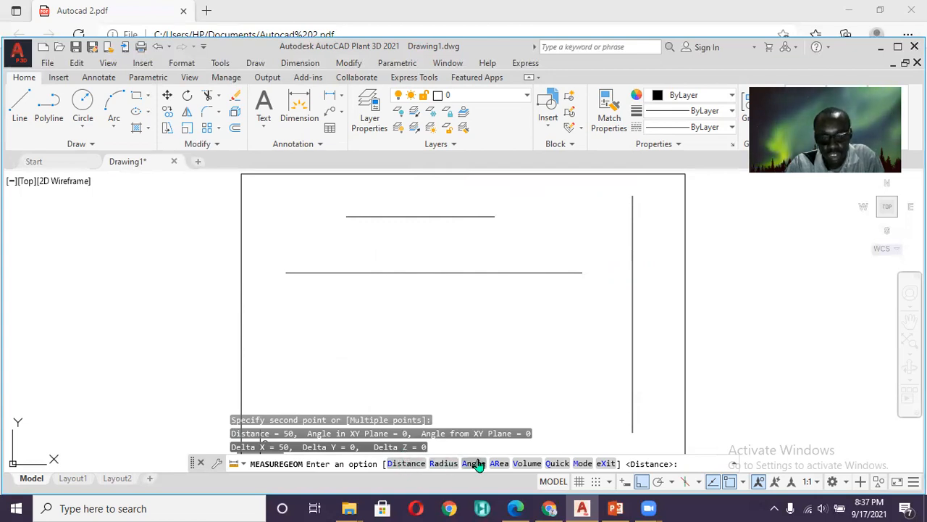
pyautogui.click(405, 464)
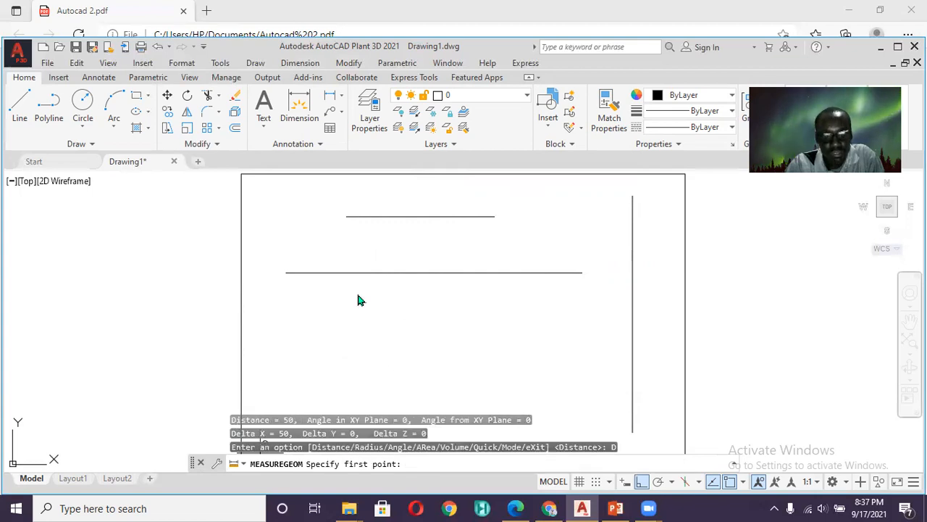
pyautogui.click(287, 272)
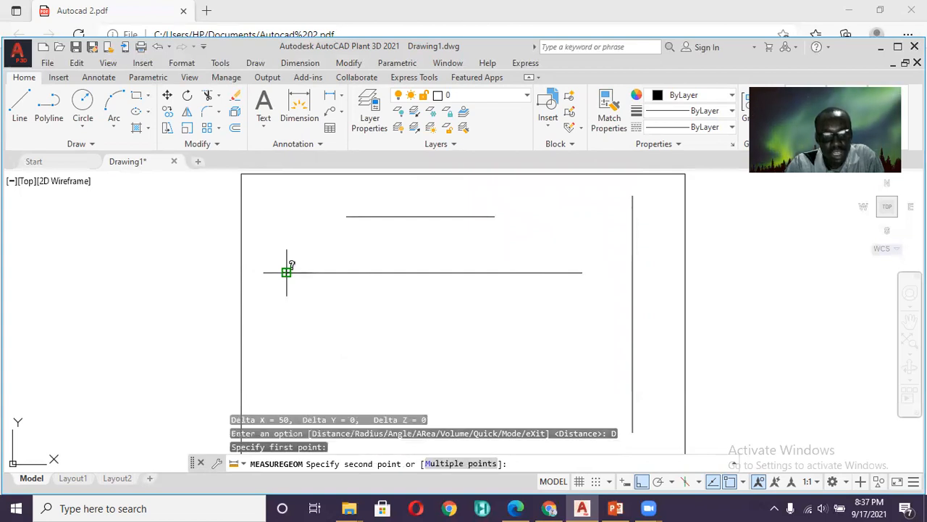
pyautogui.click(582, 273)
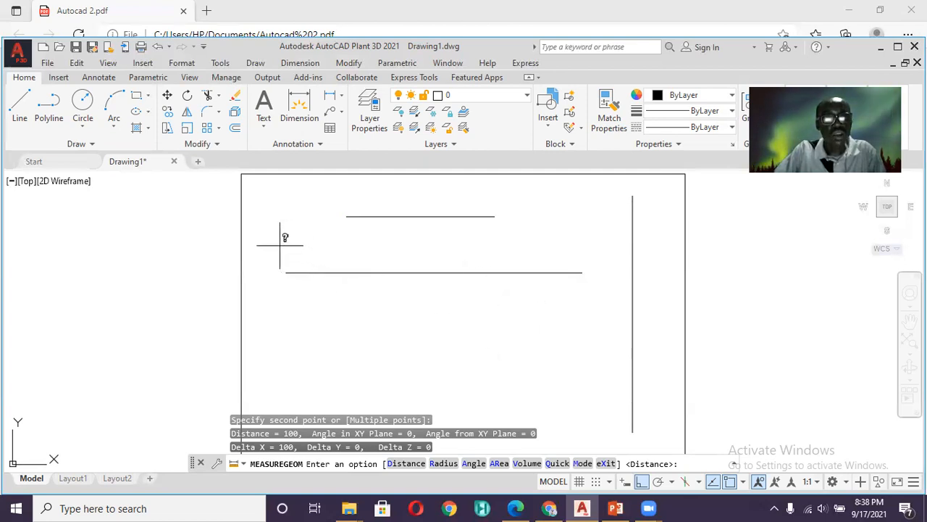
# Step: Open the Save Drawing As dialog and set the save location to the Desktop
pyautogui.click(46, 64)
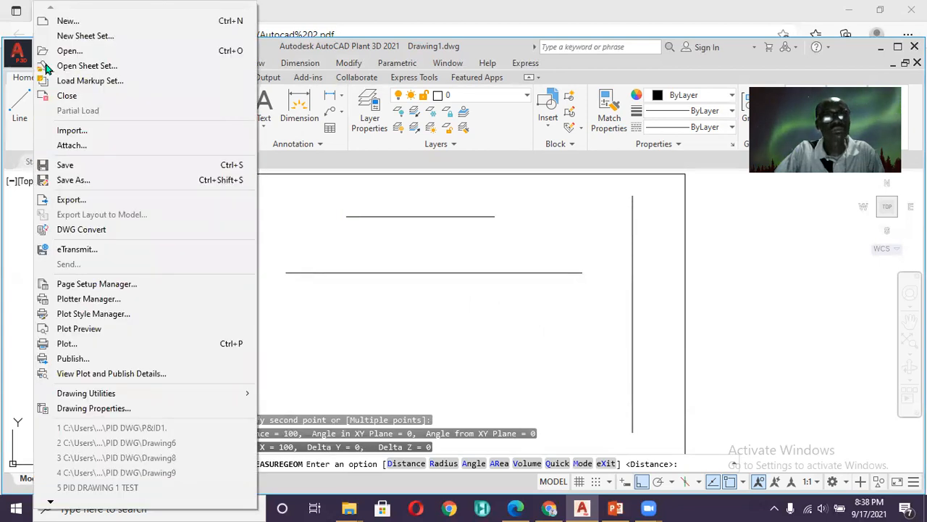
pyautogui.click(72, 179)
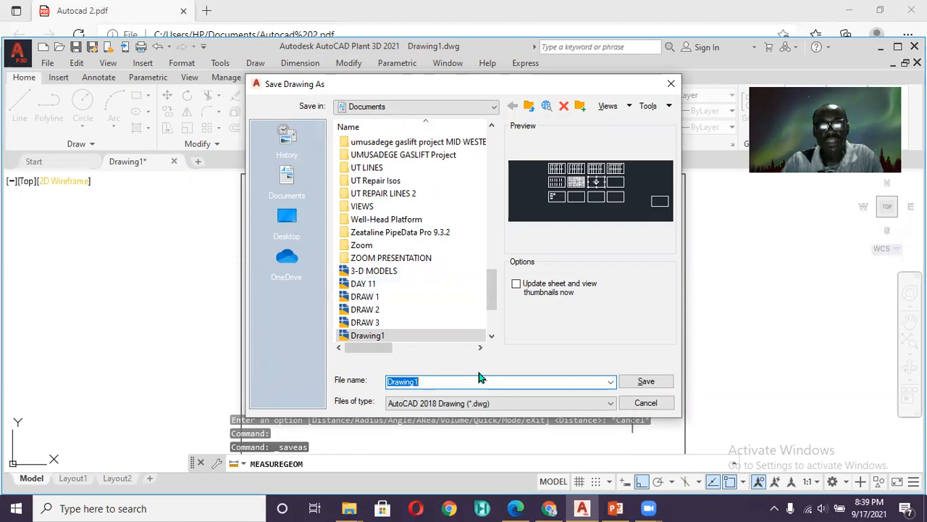
pyautogui.click(289, 217)
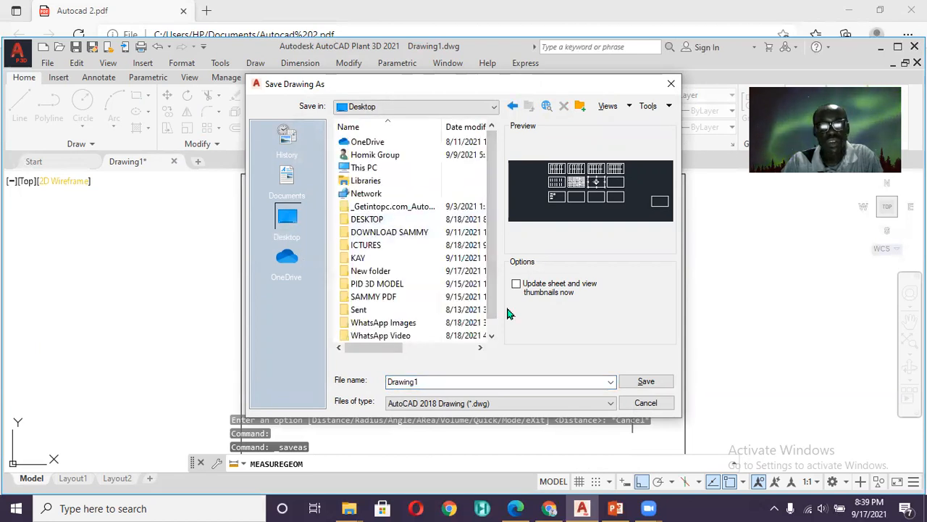
pyautogui.scroll(-1, 495, 279)
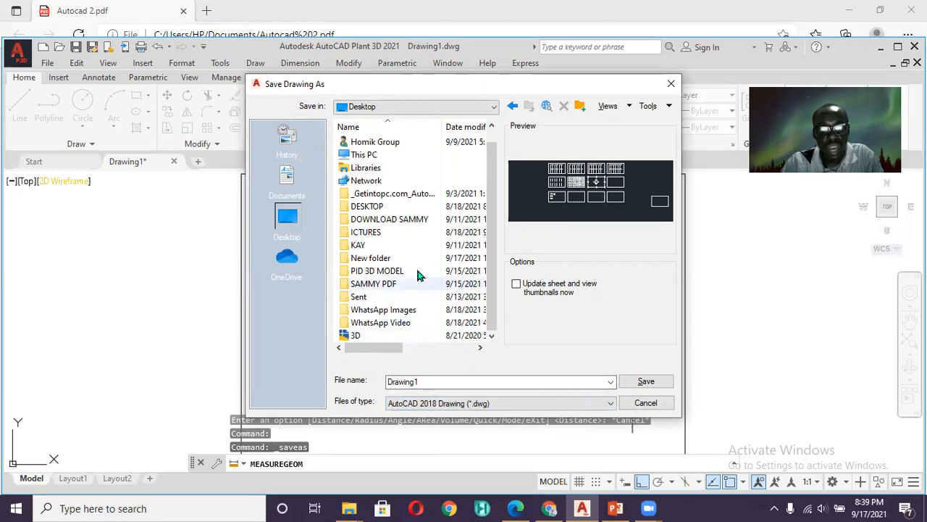
# Step: Create a new folder named "autocad tutorials" on the Desktop from within the save dialog
pyautogui.click(429, 167)
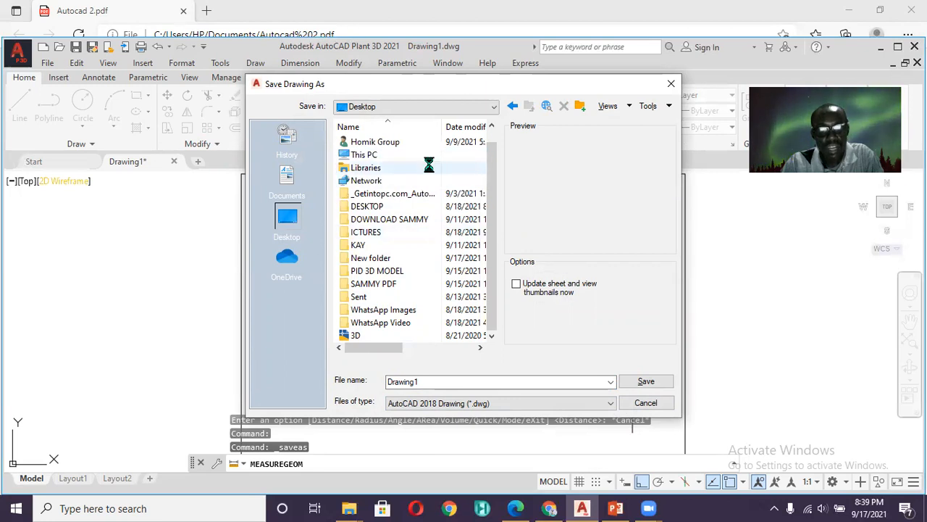
pyautogui.rightClick(429, 166)
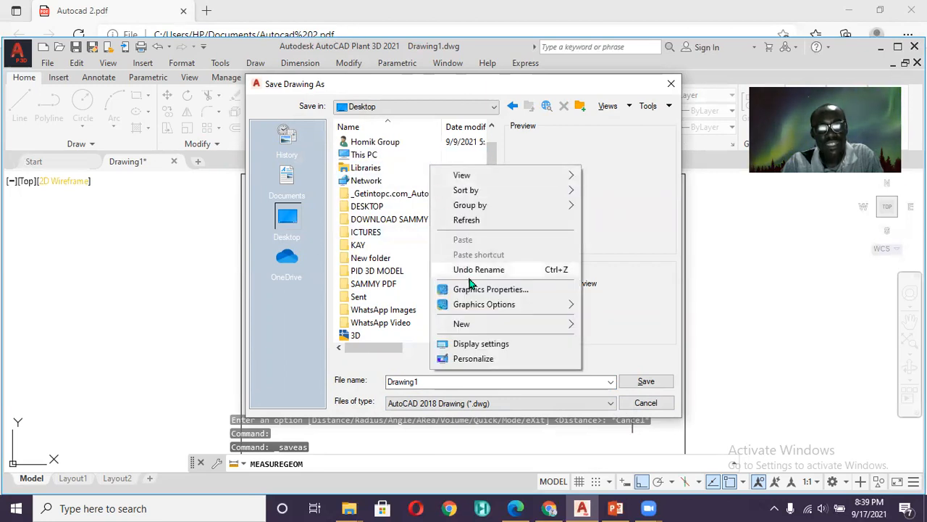
pyautogui.moveTo(477, 329)
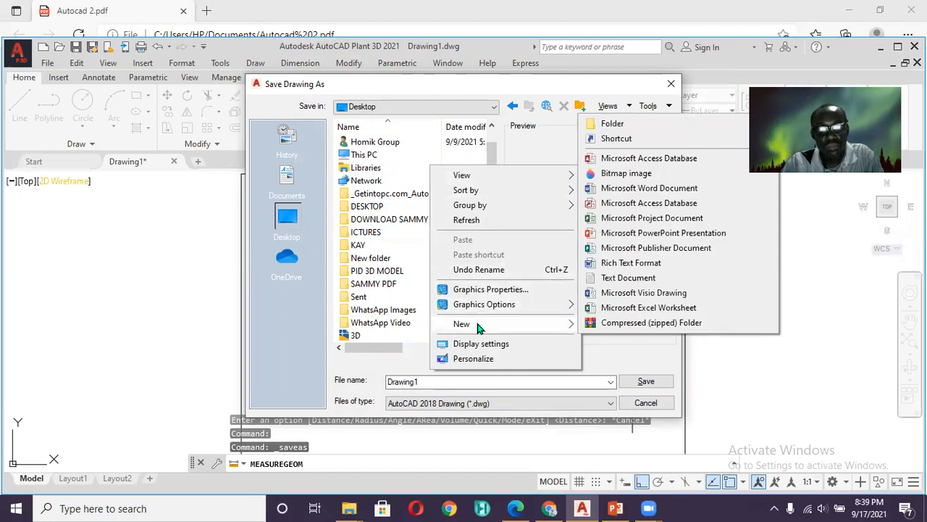
pyautogui.click(613, 124)
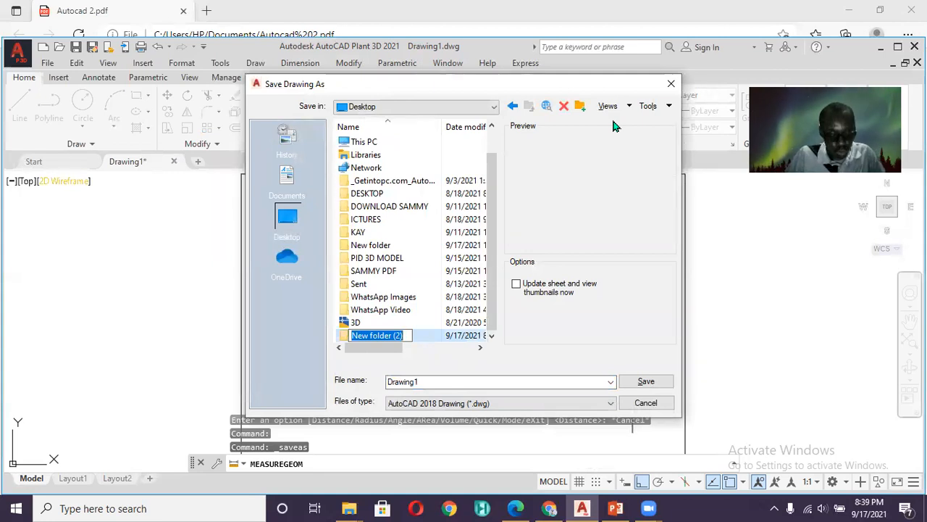
pyautogui.write('a')
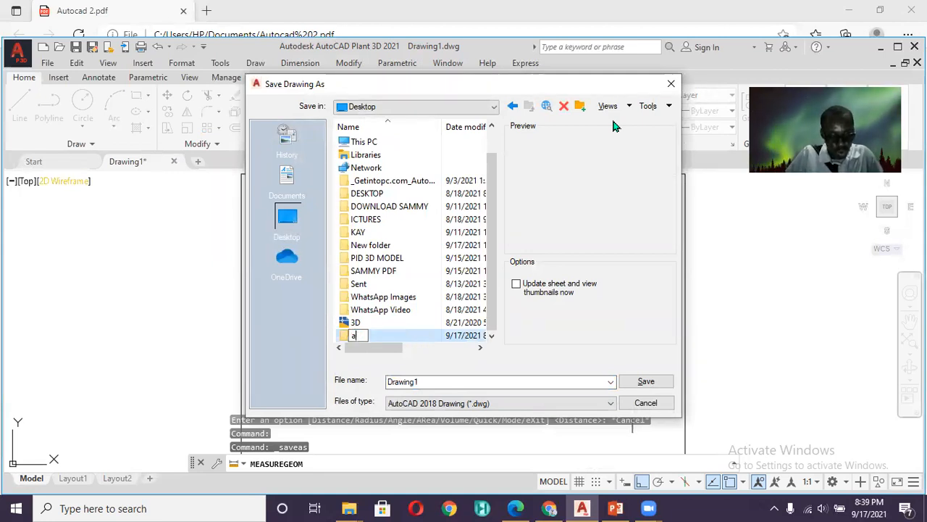
pyautogui.write('utoca')
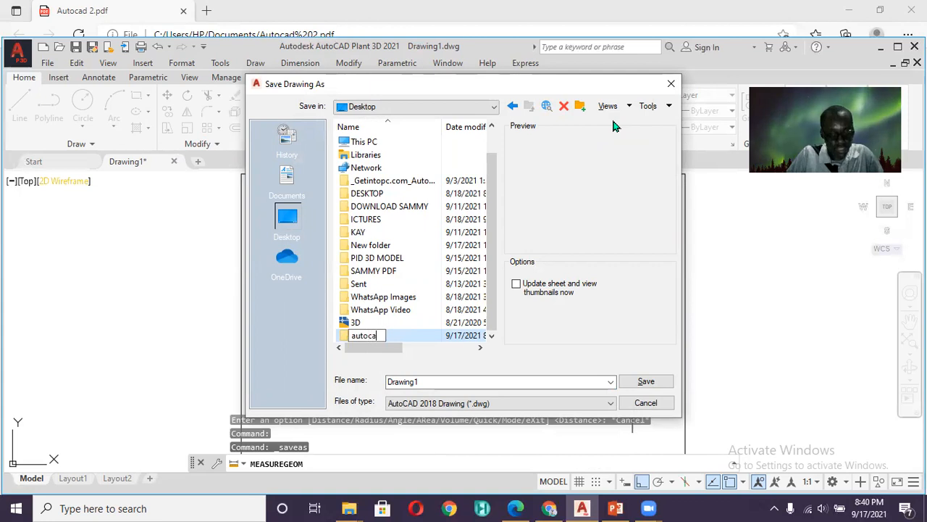
pyautogui.write('d tutori')
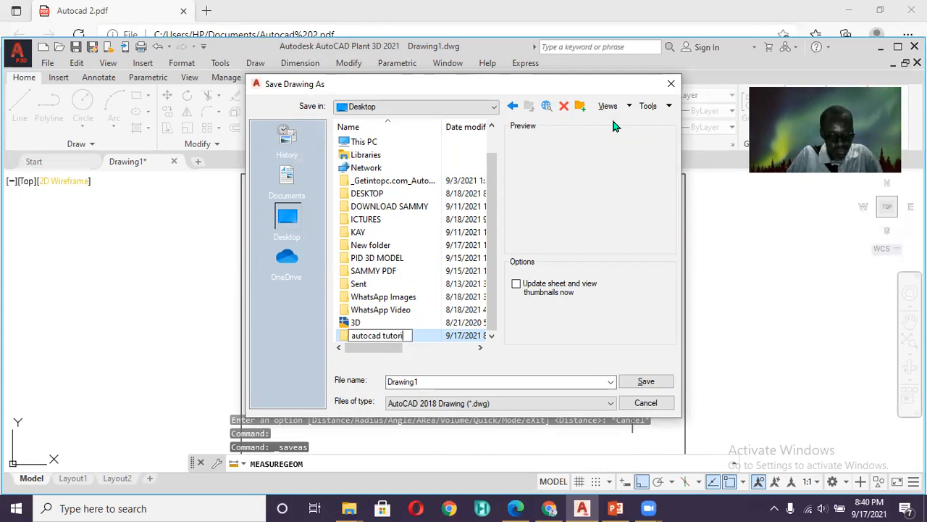
pyautogui.write('als')
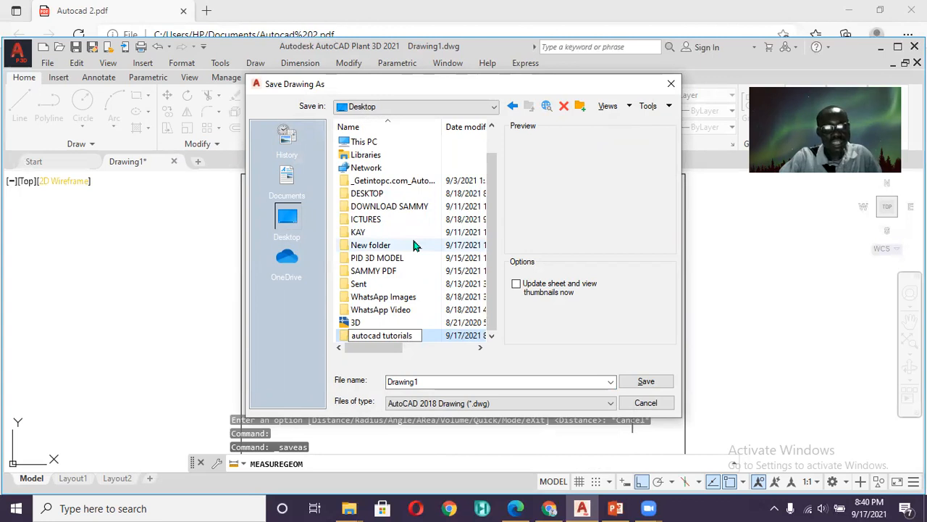
pyautogui.click(414, 246)
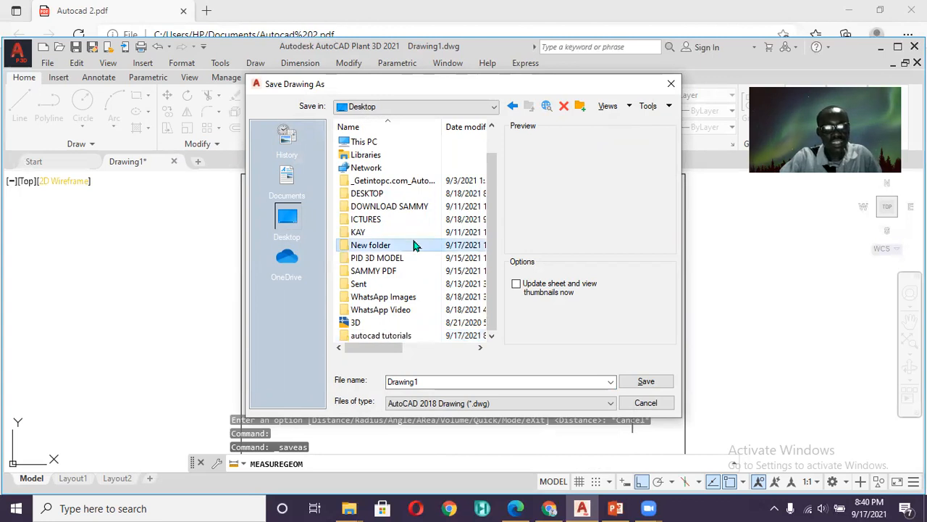
# Step: Save the drawing in the "autocad tutorials" folder under a file name beginning with "How to dra"
pyautogui.doubleClick(404, 338)
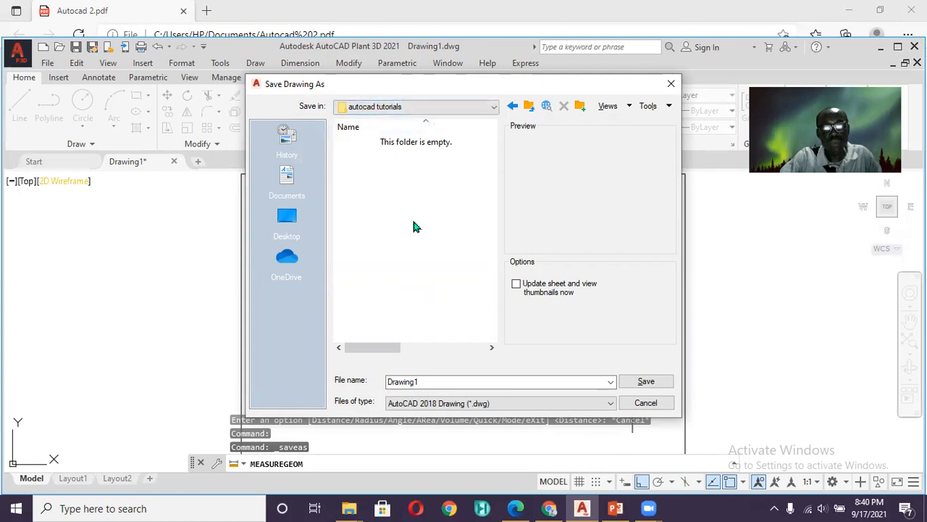
pyautogui.click(437, 380)
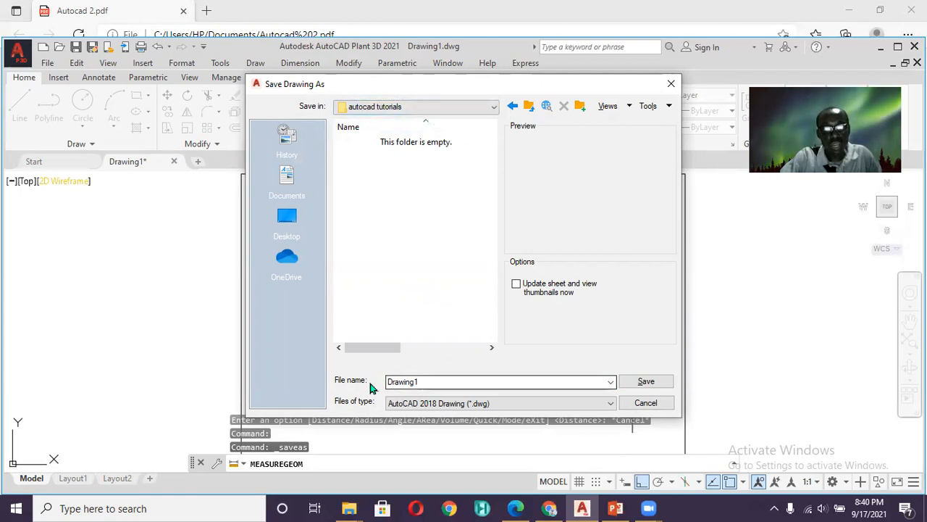
pyautogui.press('BackSpace')
pyautogui.write('1')
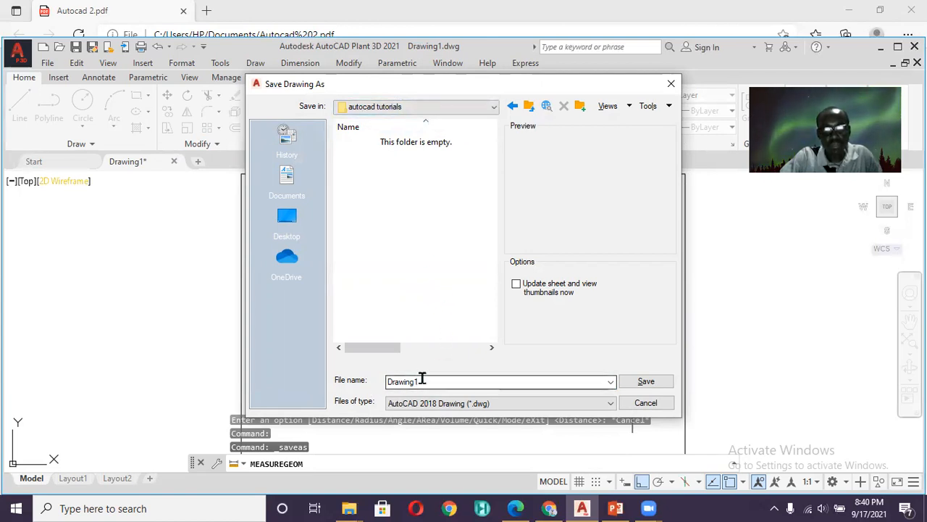
pyautogui.doubleClick(418, 382)
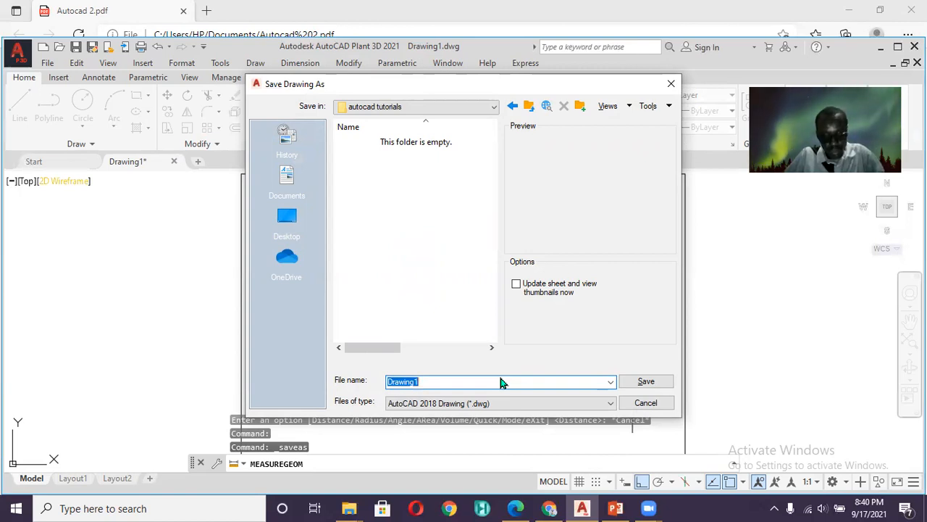
pyautogui.write('How to d')
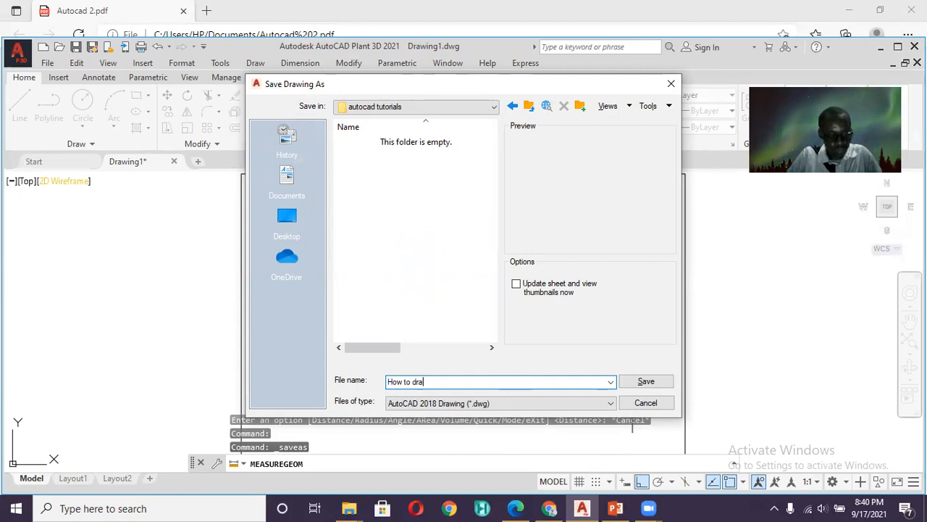
pyautogui.click(643, 384)
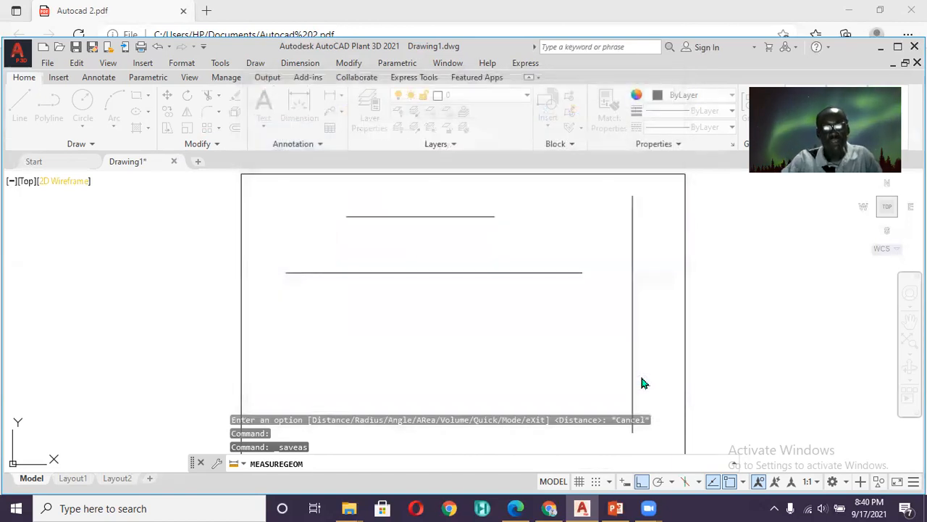